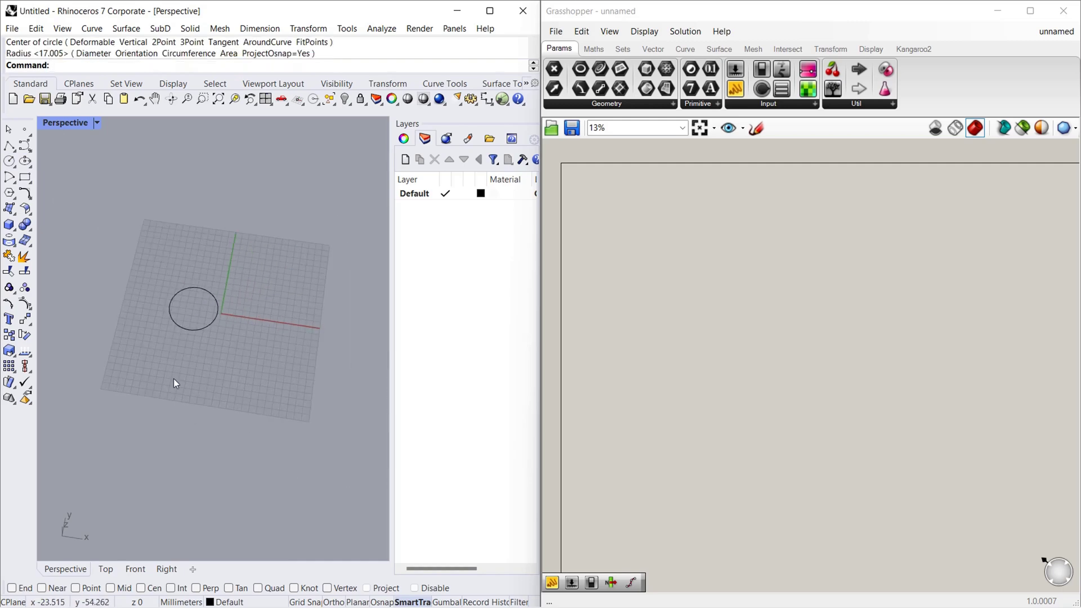
Set up a rectangular array of the circle with 5 items in X, 1 in Y and 1 in Z.
right_drag(174, 378, 209, 367)
scroll(209, 367, down, 2)
text(Array)
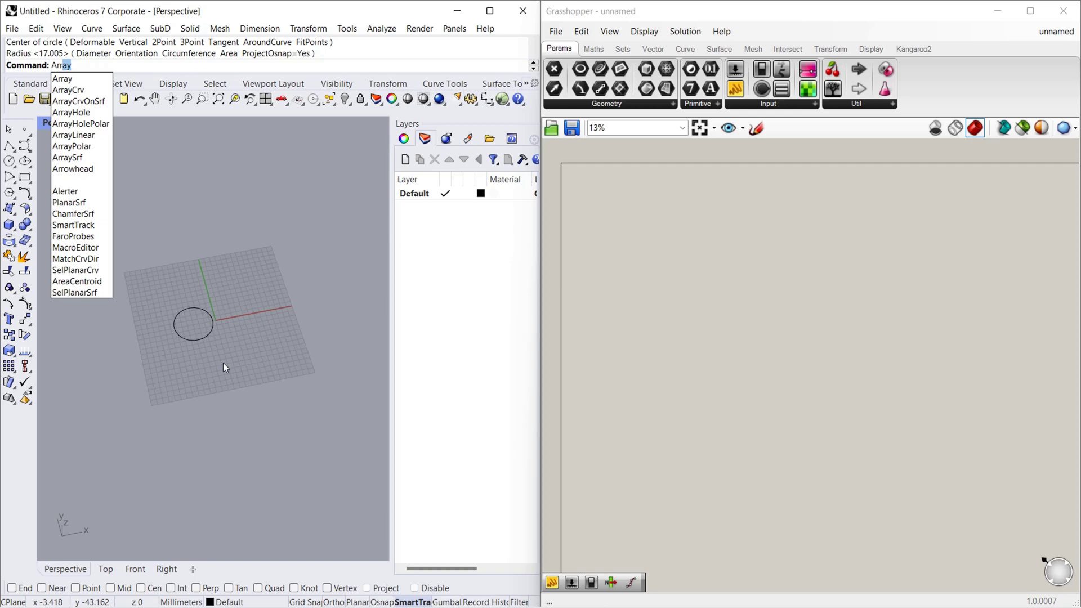
key(Return)
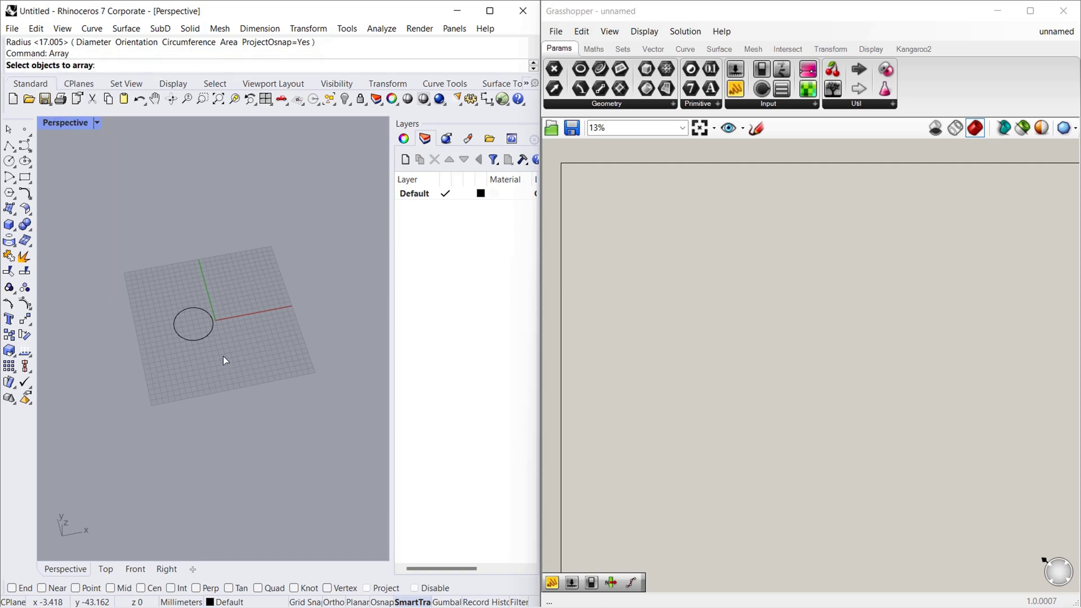
scroll(211, 327, up, 3)
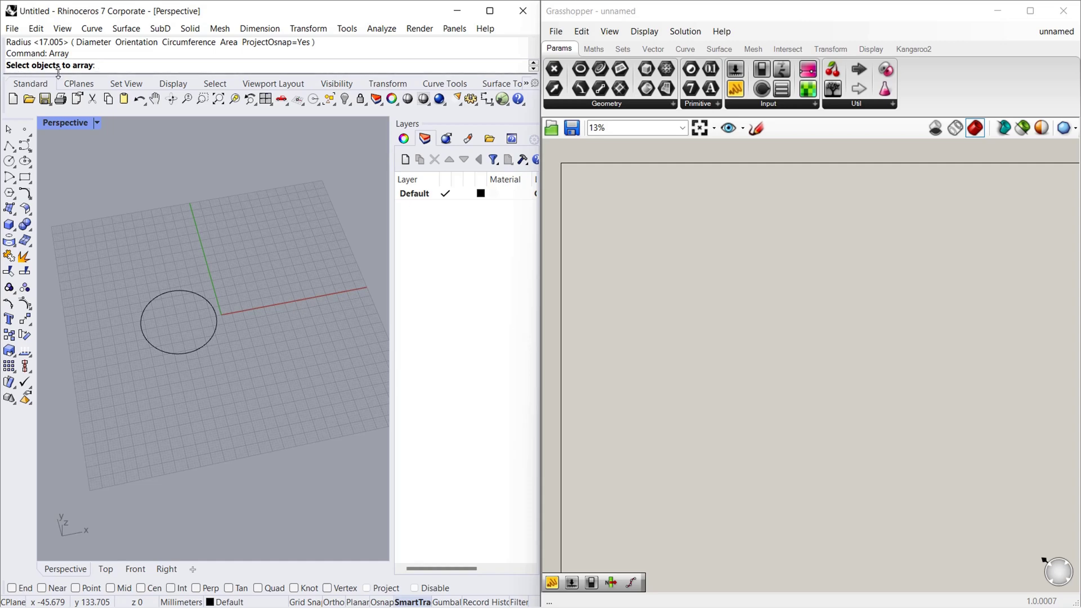
click(170, 353)
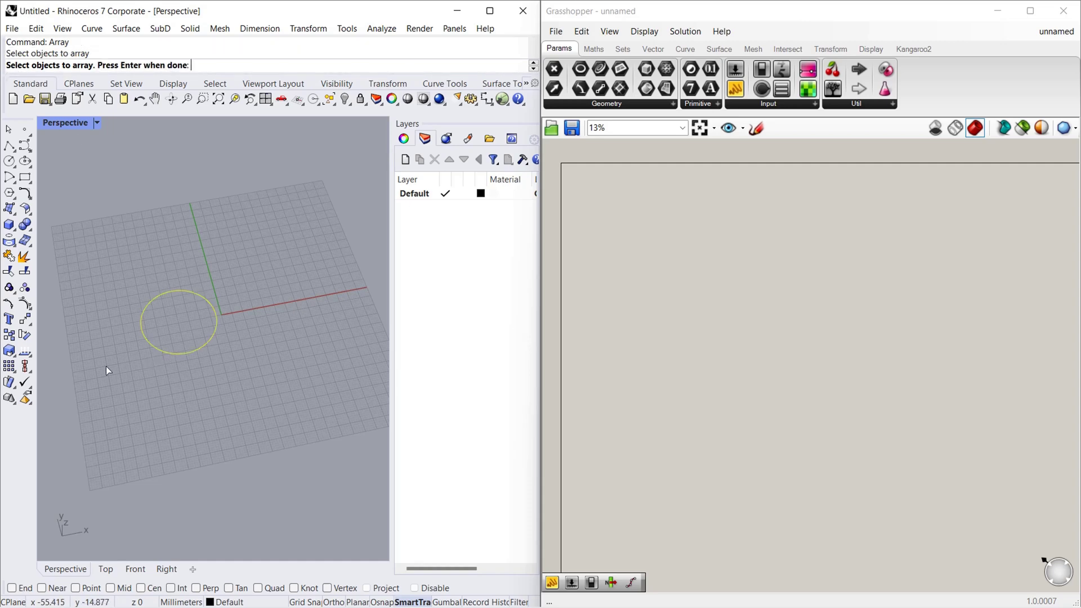
key(Return)
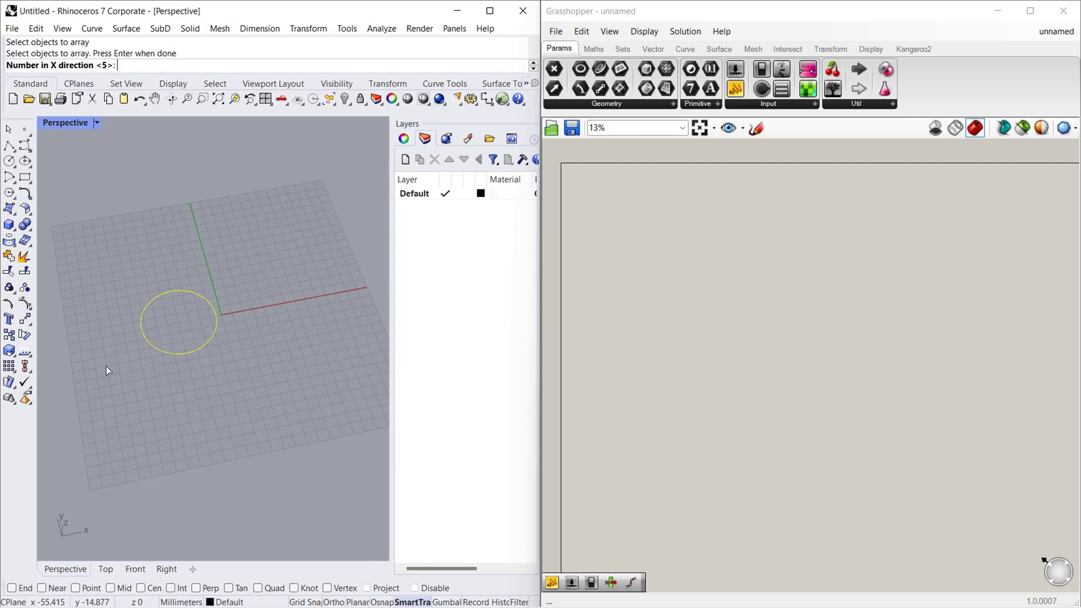
text(5)
key(Return)
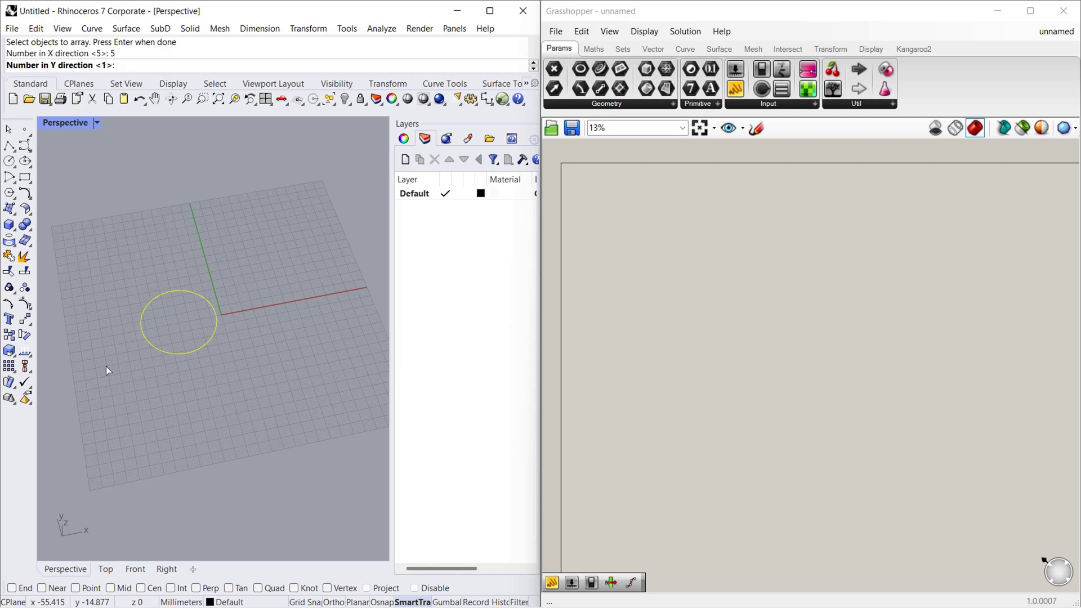
text(1)
key(Return)
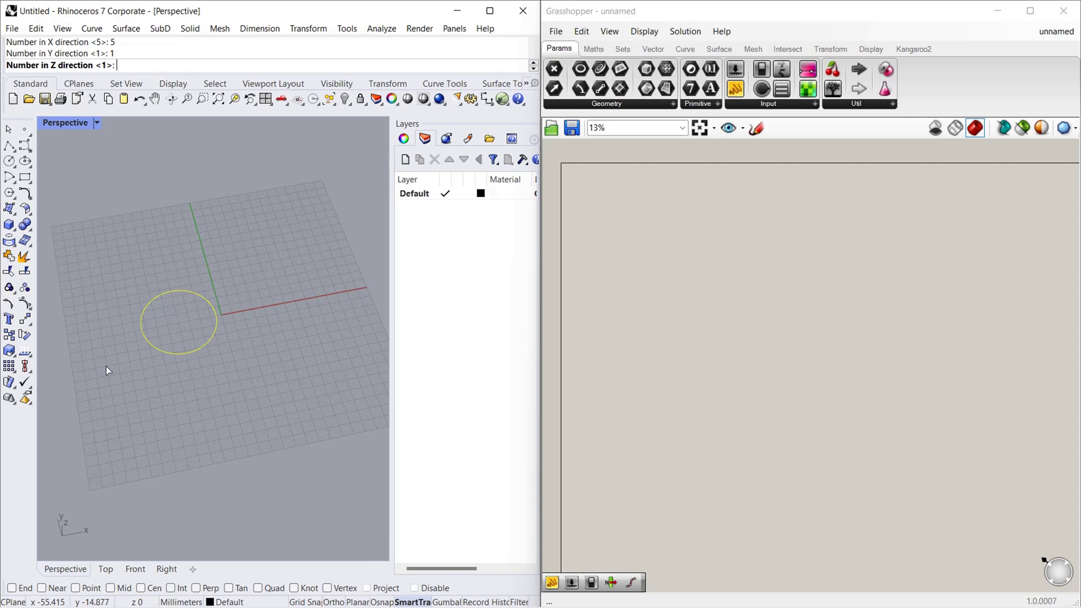
text(1)
key(Return)
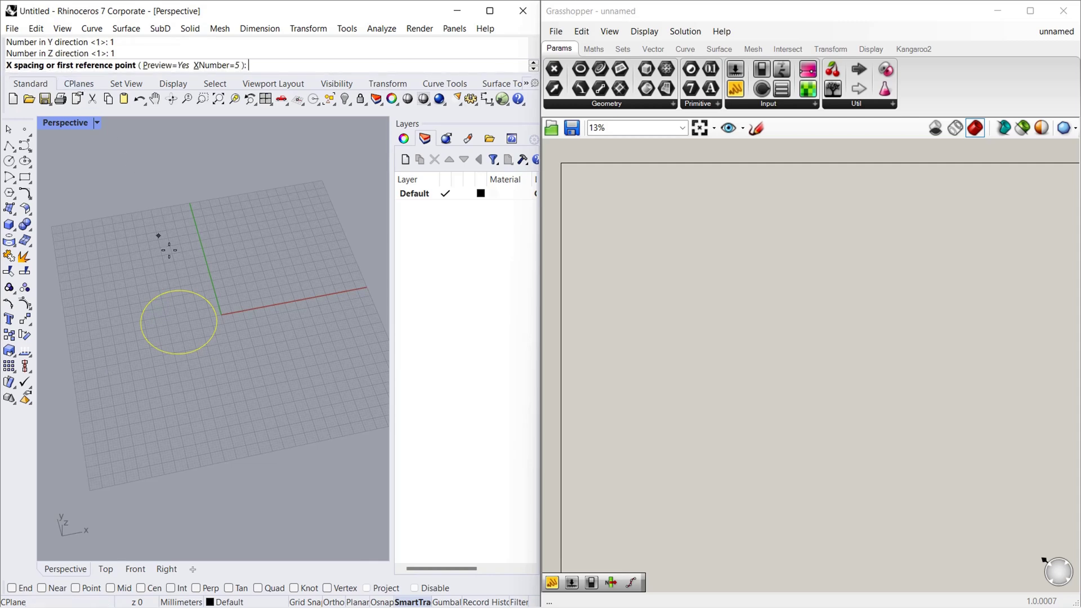
Space the arrayed circles about 52.4 mm apart along the X axis and accept the array.
click(182, 319)
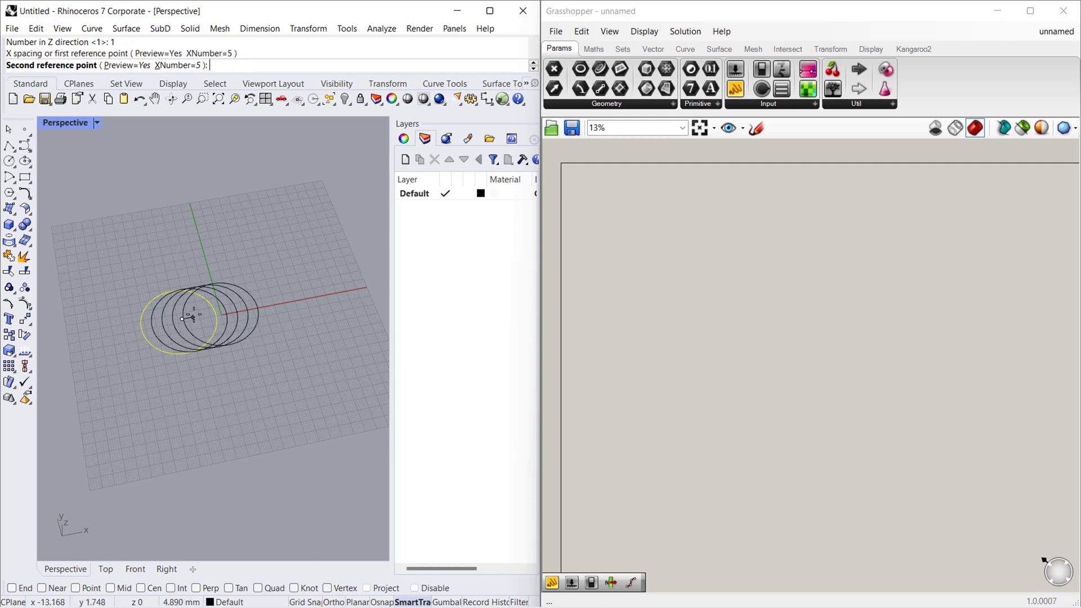
click(290, 302)
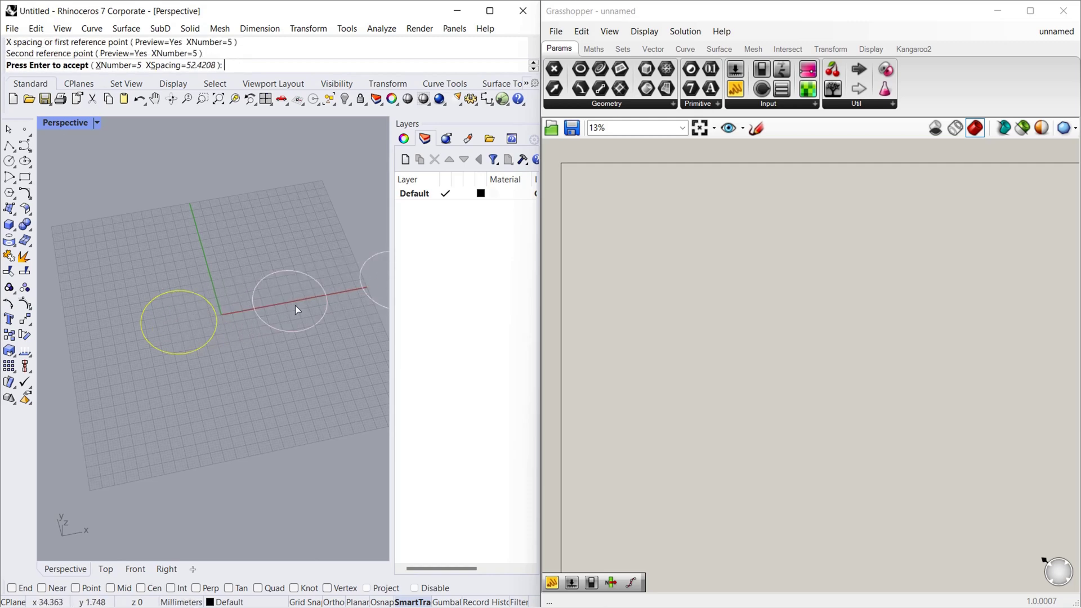
scroll(137, 289, down, 5)
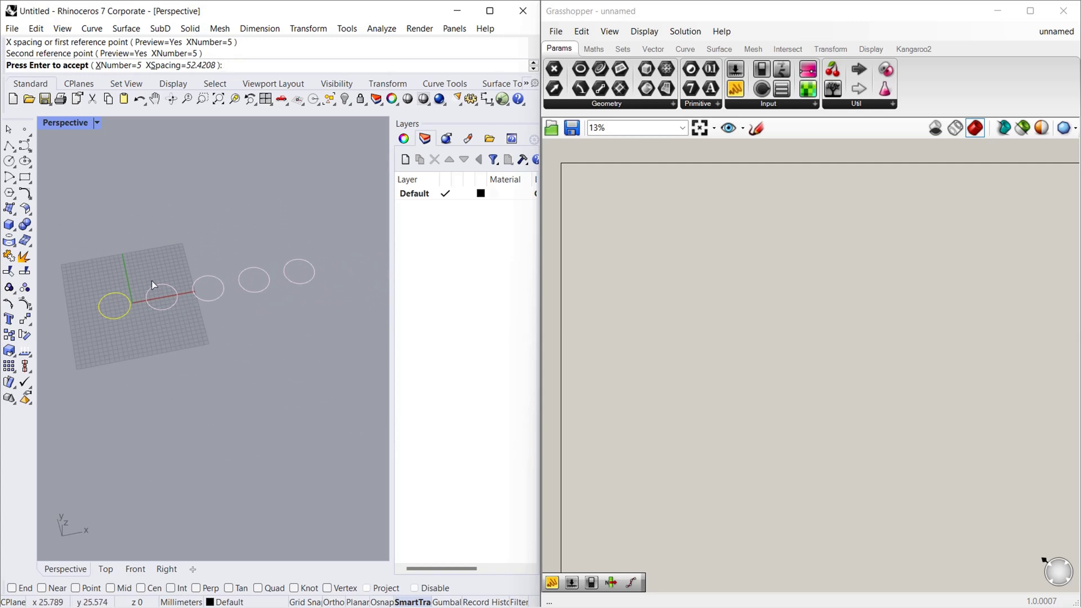
key(Return)
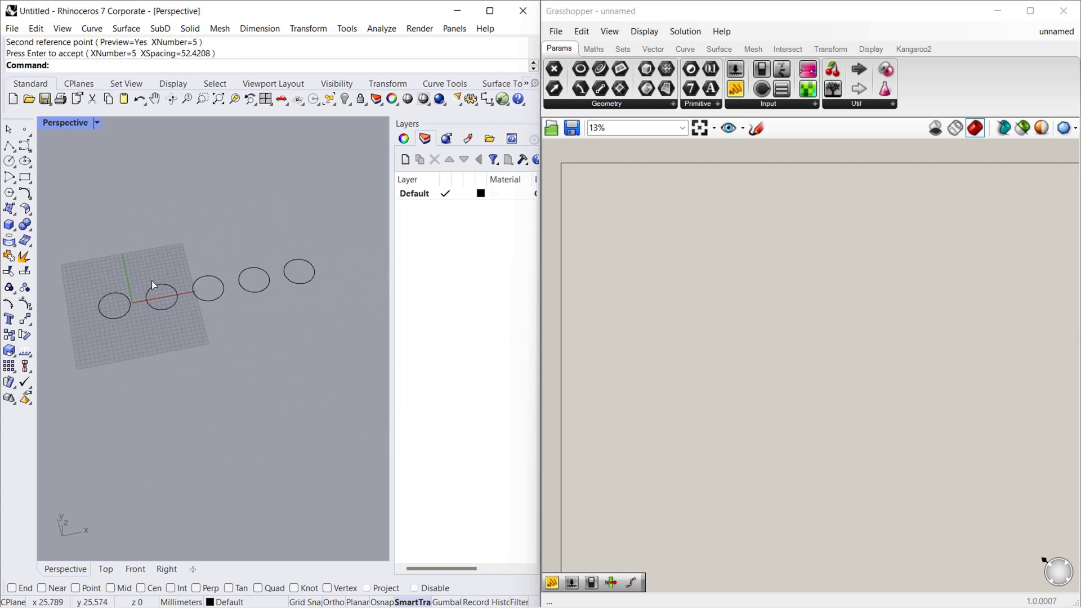
right_drag(151, 280, 140, 306)
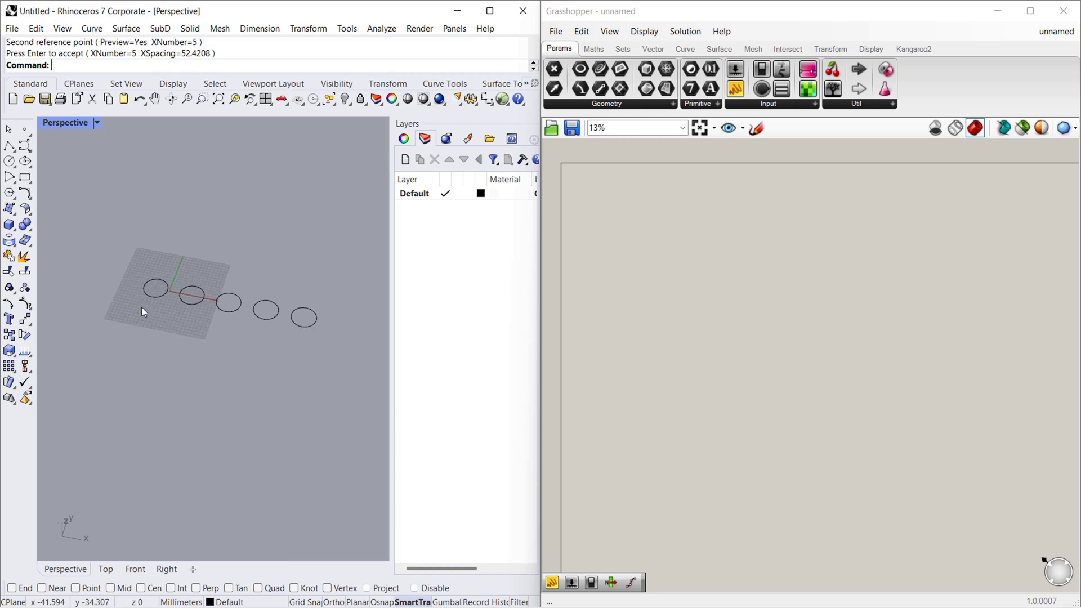
In Grasshopper, add a Geometry parameter to the empty canvas.
double_click(734, 314)
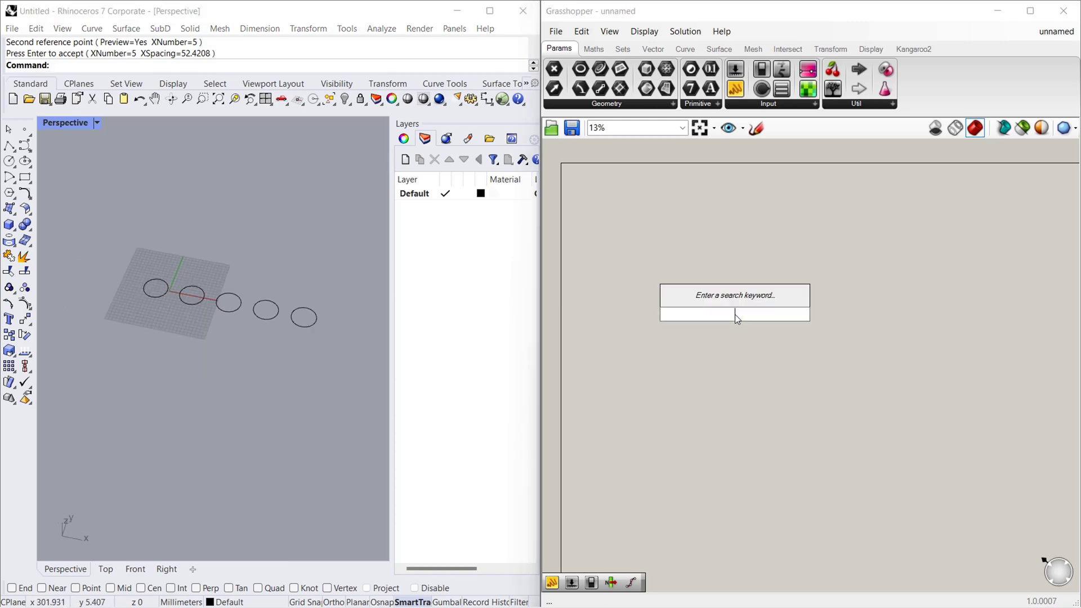
text(ge)
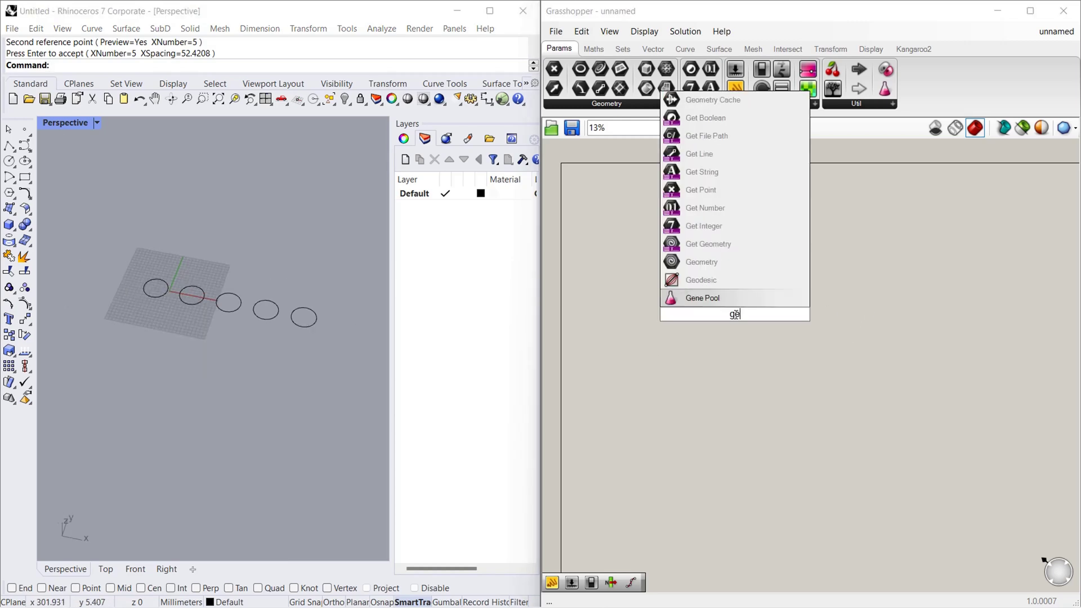
text(ome)
key(Return)
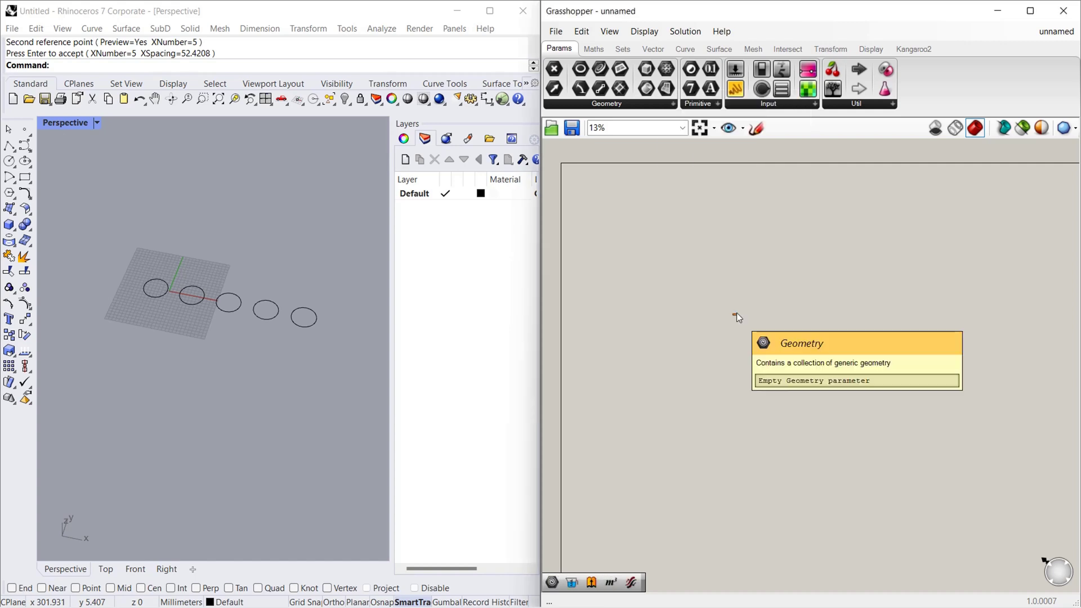
scroll(736, 313, up, 10)
scroll(737, 315, down, 2)
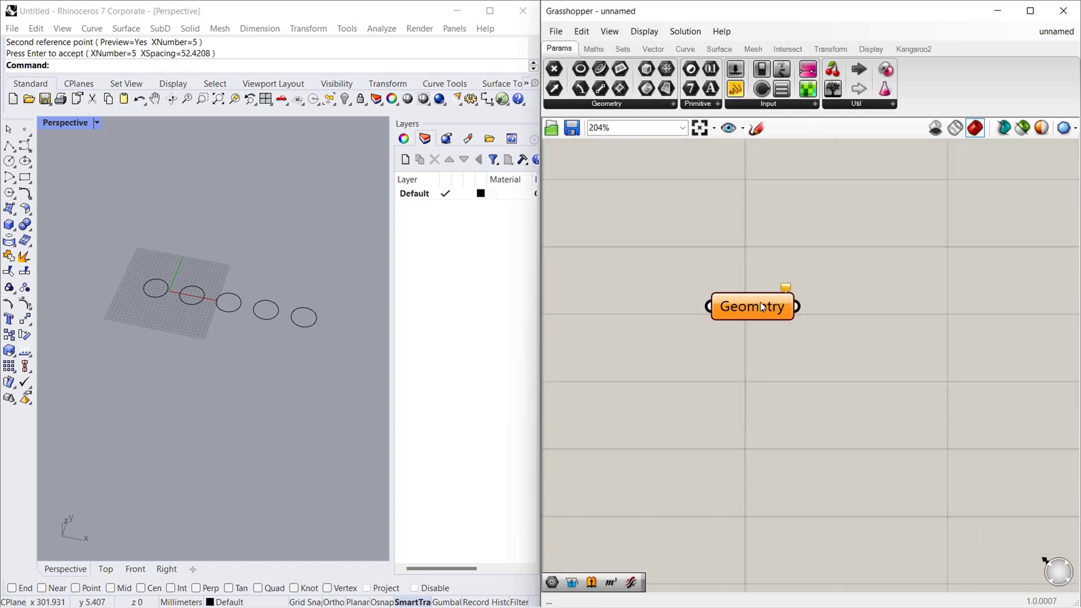
Reference all five Rhino circles in the Geometry parameter as multiple geometries.
right_click(759, 302)
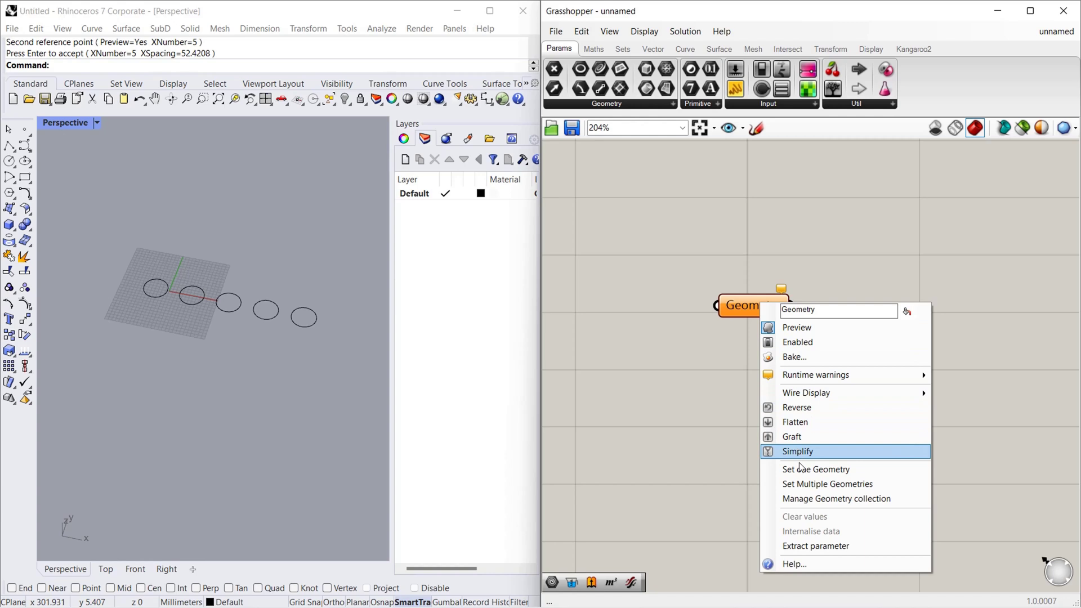
click(804, 485)
drag(156, 270, 317, 359)
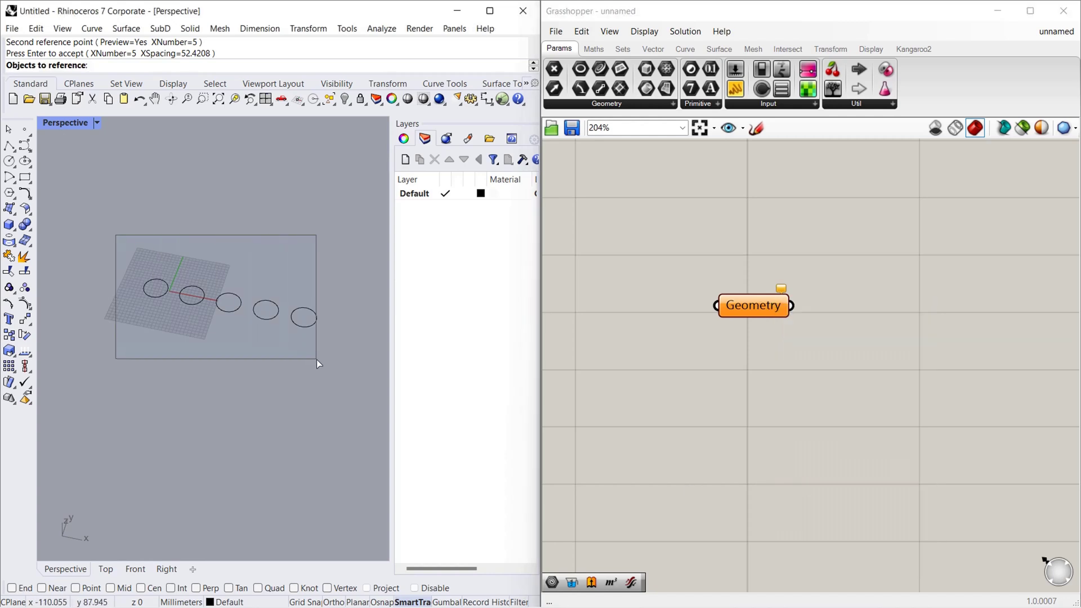
scroll(170, 196, down, 3)
key(Return)
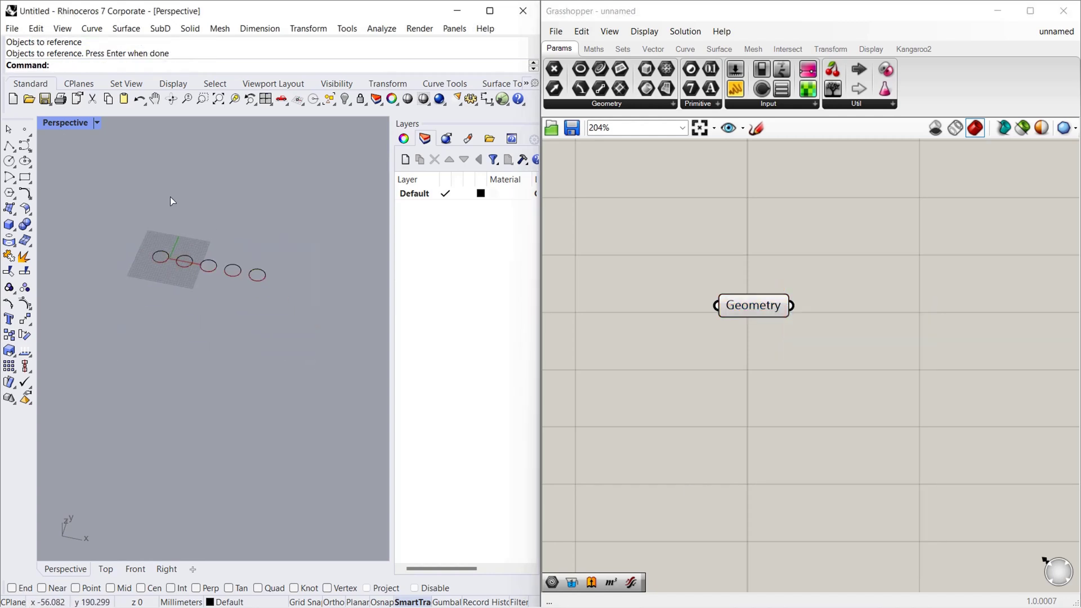
click(763, 313)
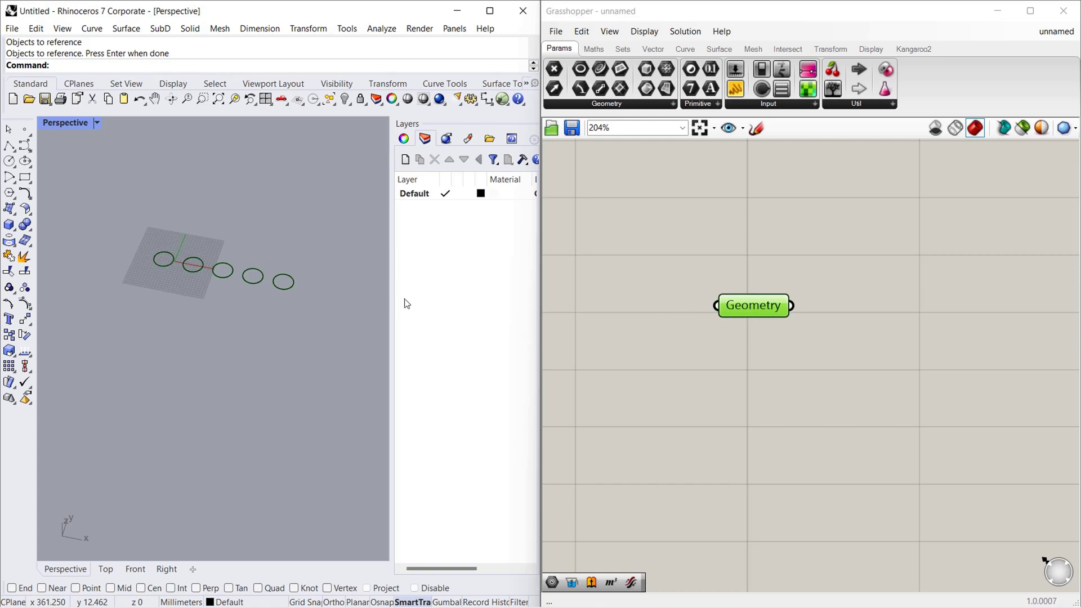
Add an Extrude component and connect the Geometry parameter to its Base input.
scroll(666, 275, down, 3)
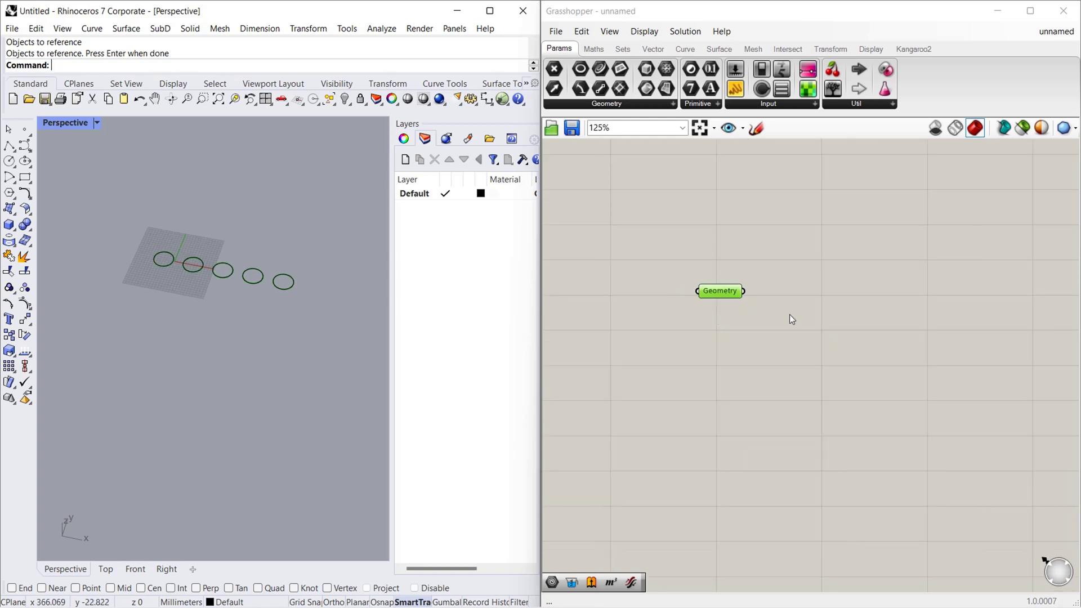
double_click(817, 315)
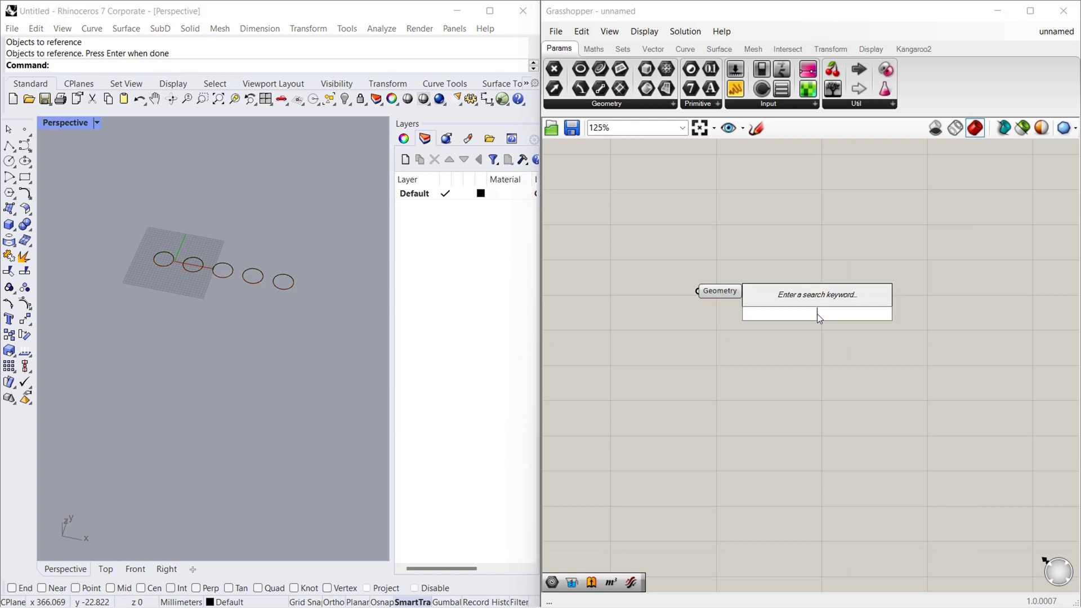
text(extrude)
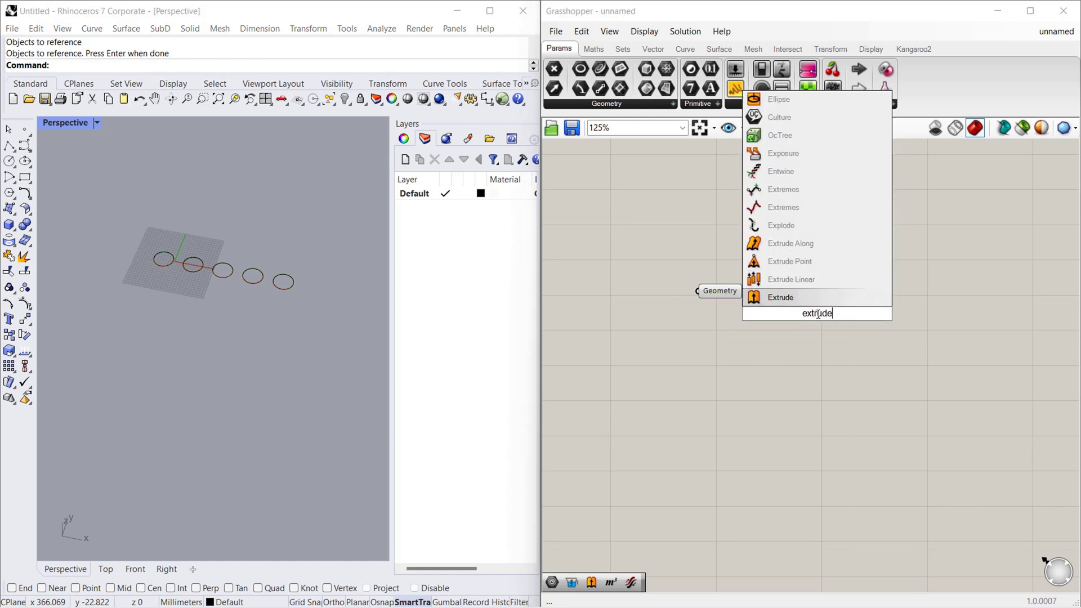
key(Return)
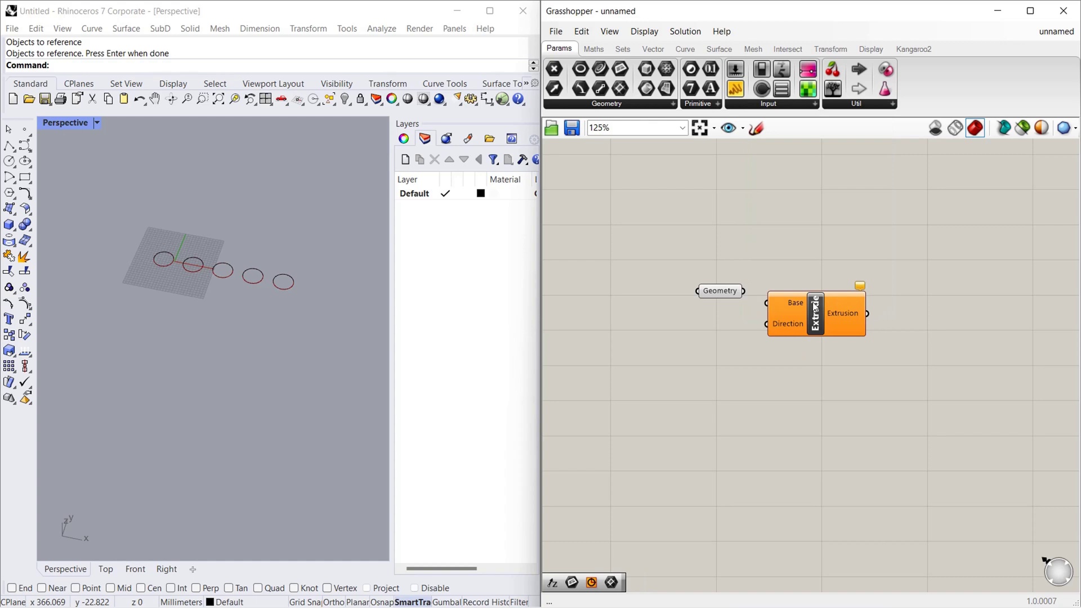
drag(758, 290, 836, 307)
click(439, 311)
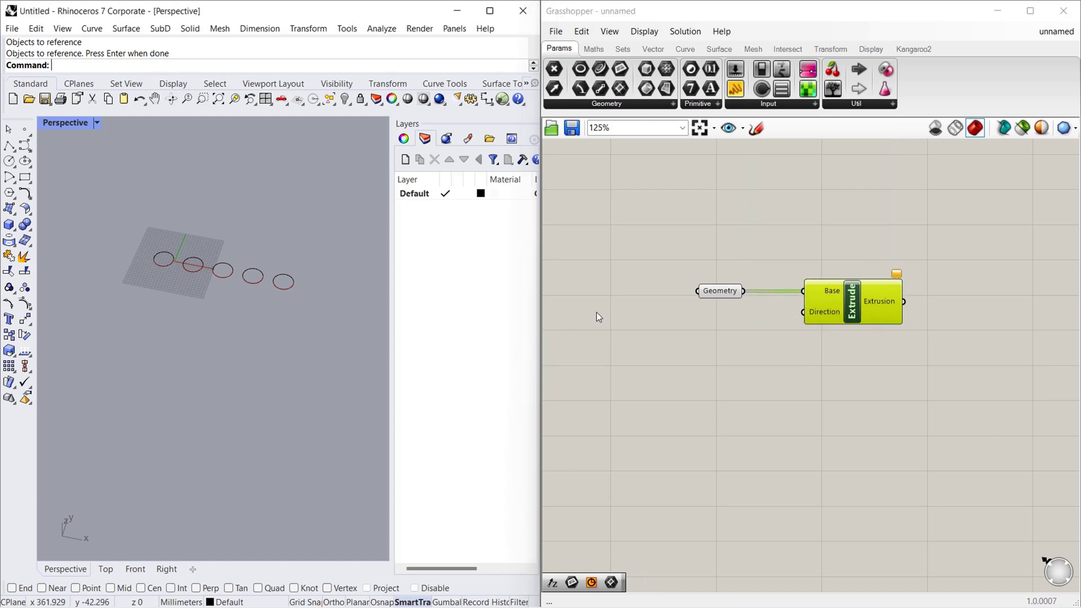
Add a Unit Z component and connect its Unit vector output to the Extrude component's Direction input.
double_click(707, 331)
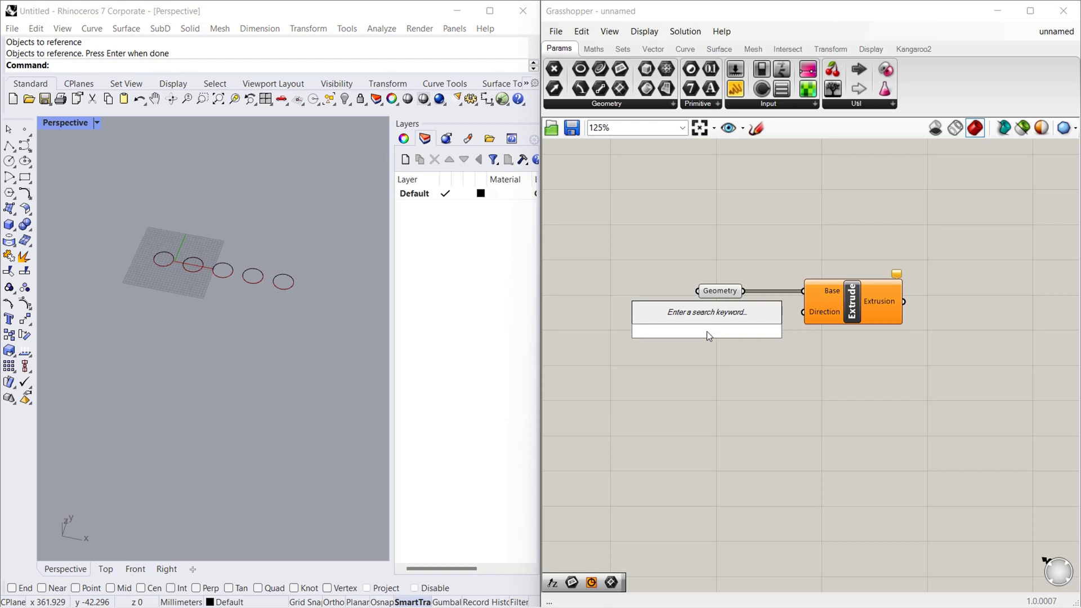
text(z)
key(Return)
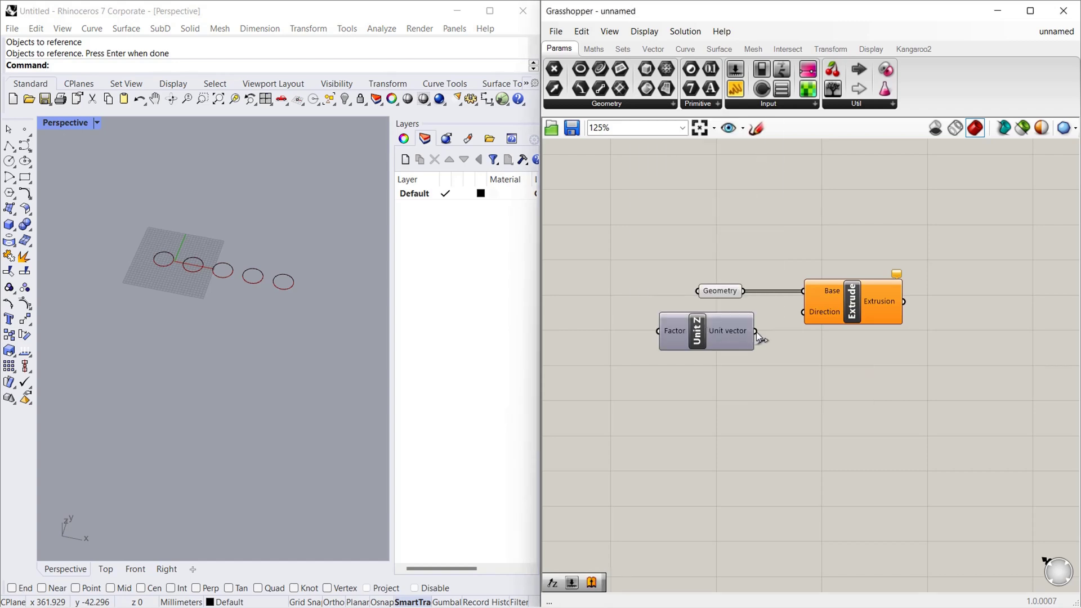
drag(756, 332, 803, 312)
scroll(785, 343, down, 2)
scroll(670, 327, up, 1)
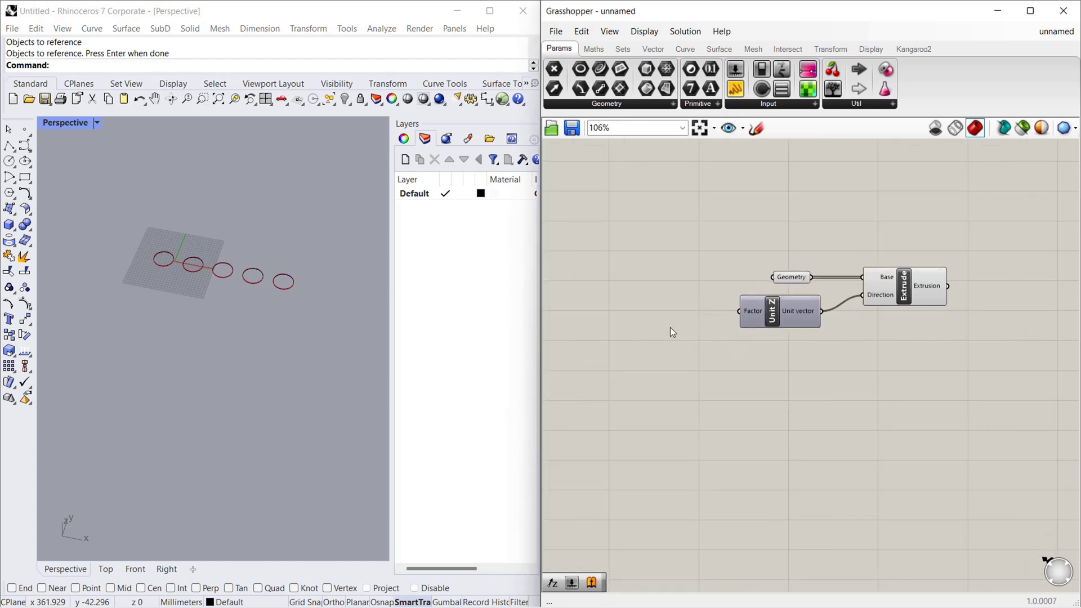
Add a number slider set to 100, connect it to the Unit Z Factor input, and place it close beside that component.
double_click(620, 321)
text(100)
key(Return)
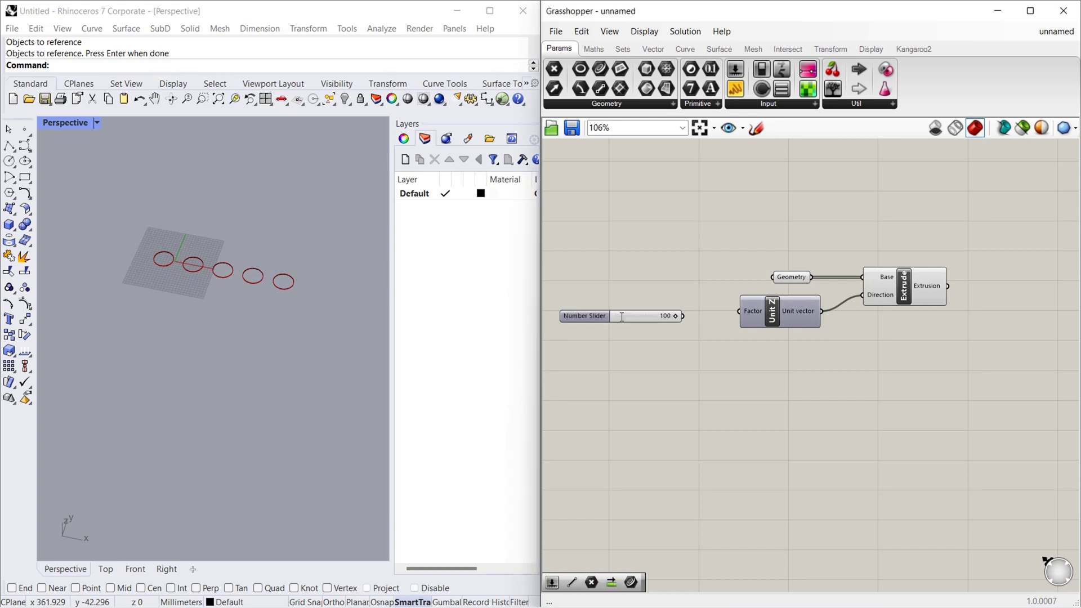
drag(683, 316, 740, 312)
scroll(241, 332, up, 6)
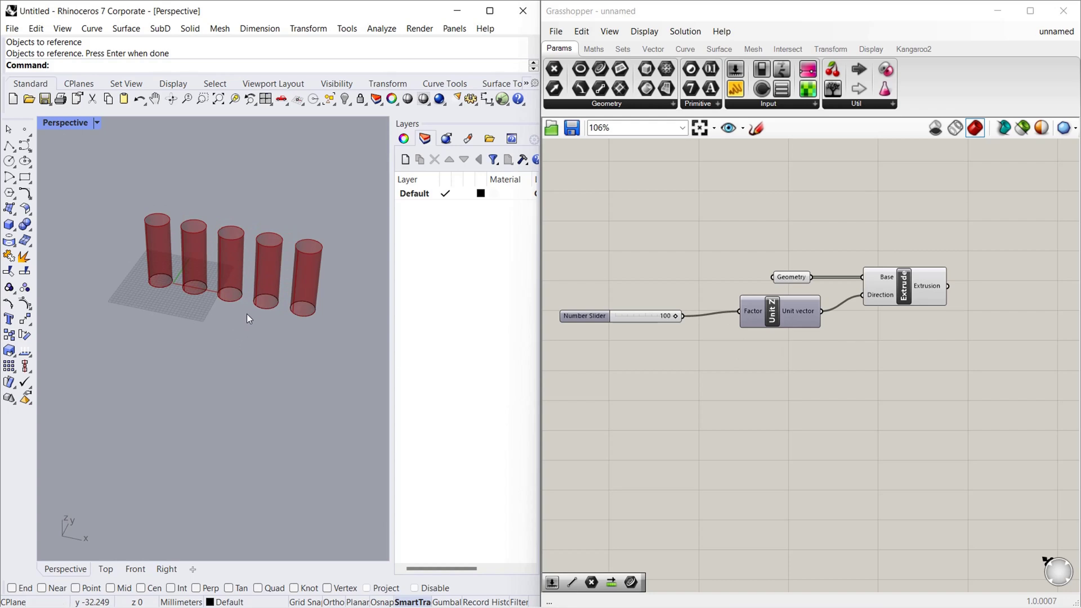
scroll(232, 281, down, 4)
scroll(225, 301, up, 4)
mouse_move(226, 322)
right_down()
mouse_move(225, 302)
mouse_move(237, 325)
right_up()
scroll(225, 301, down, 4)
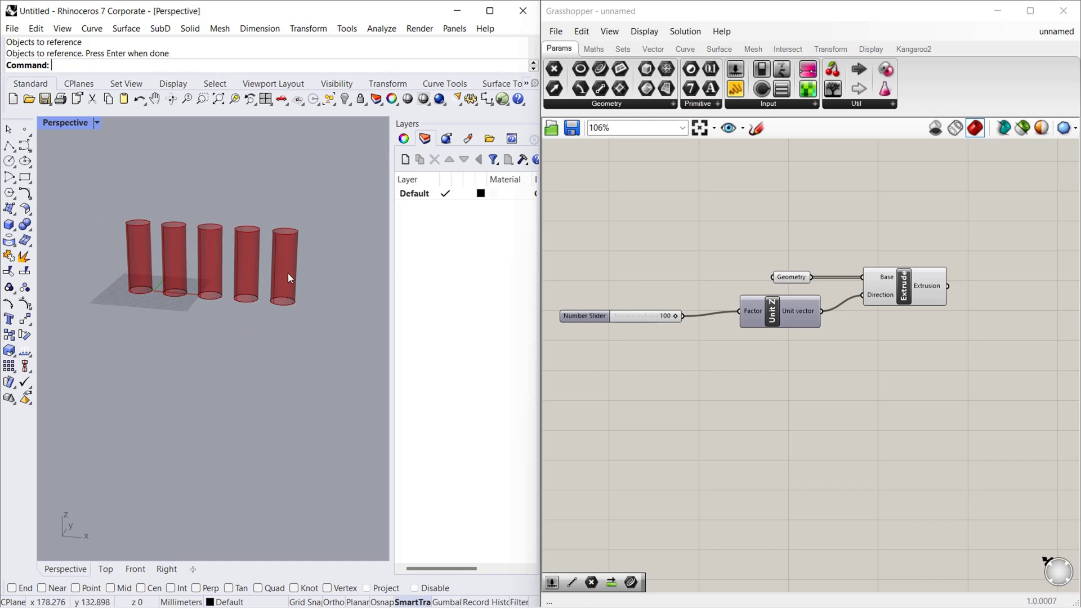
drag(584, 316, 620, 310)
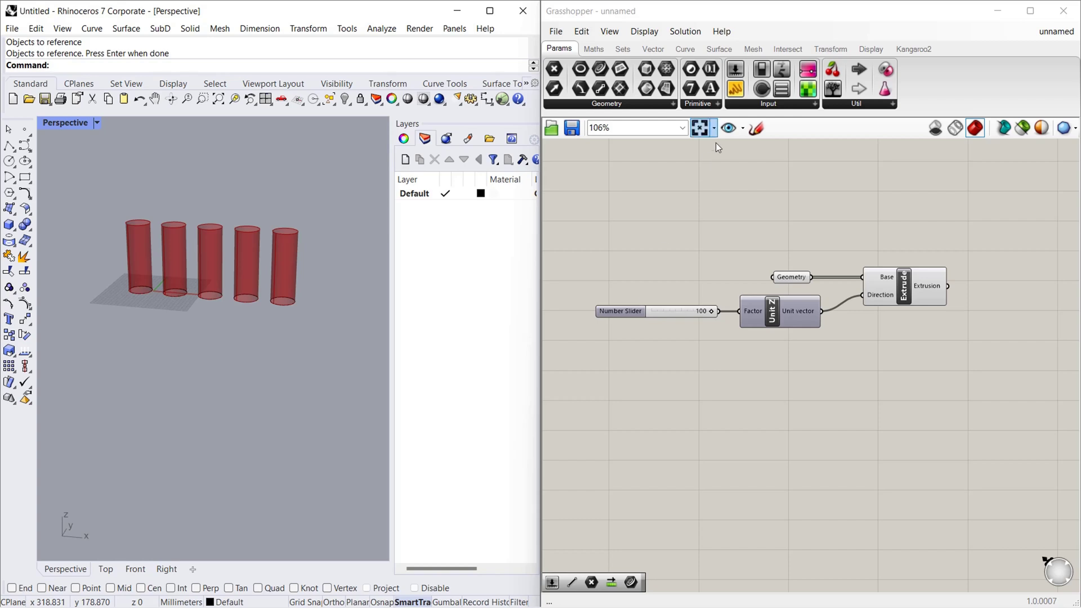
Add a Split List component to the canvas below the extrusion components.
click(623, 51)
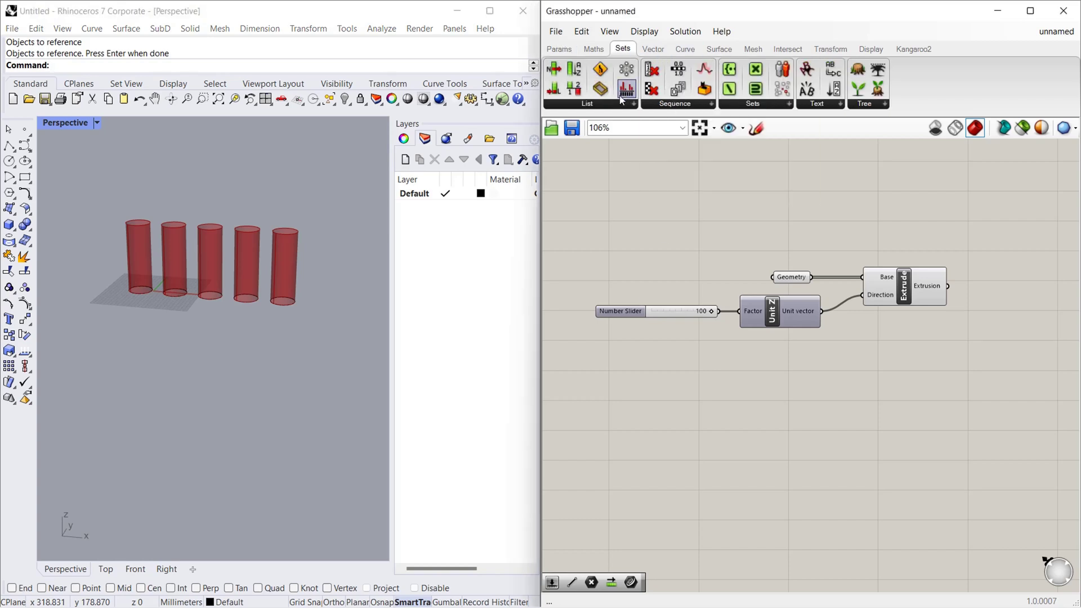
click(601, 105)
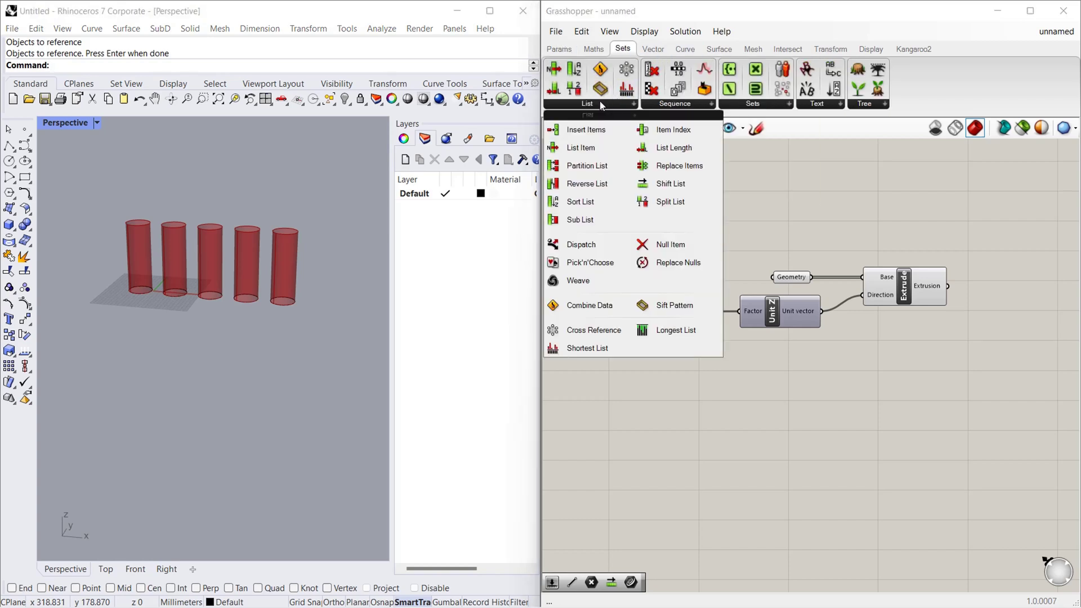
click(669, 202)
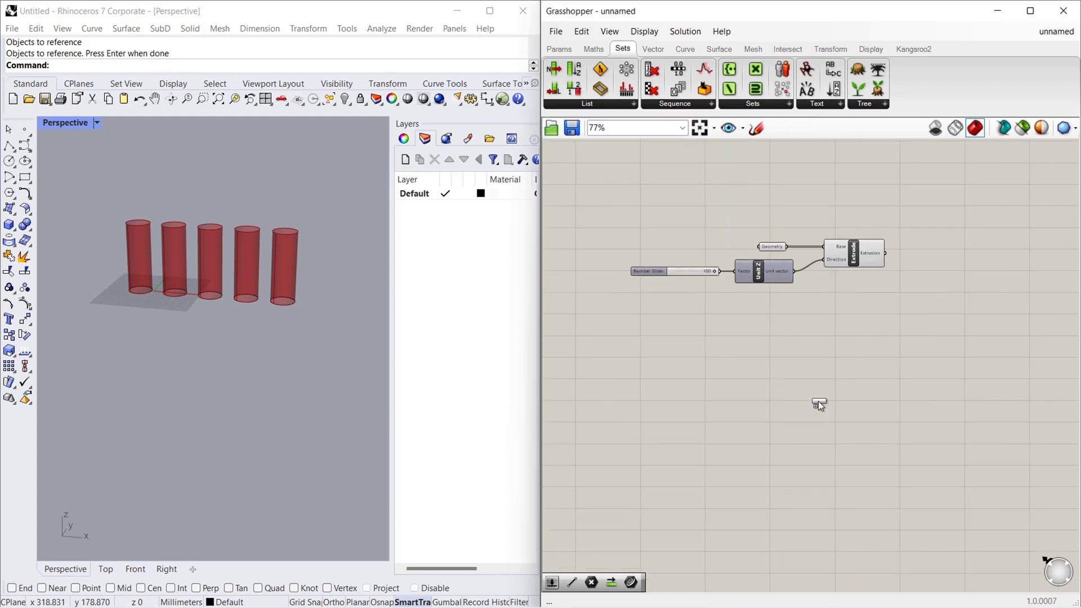
click(822, 361)
scroll(833, 391, up, 4)
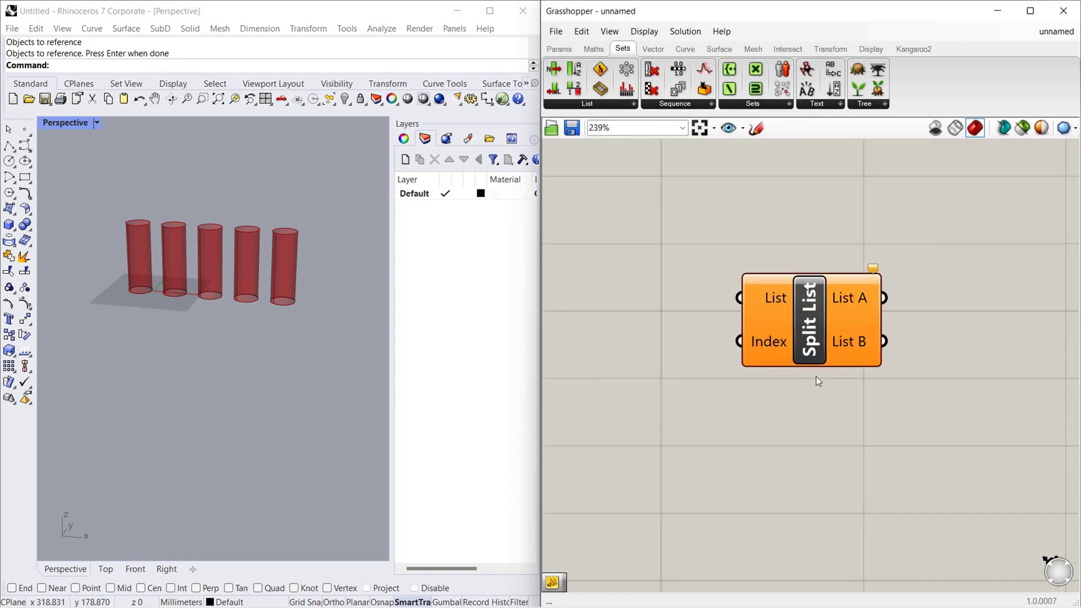
scroll(810, 380, down, 1)
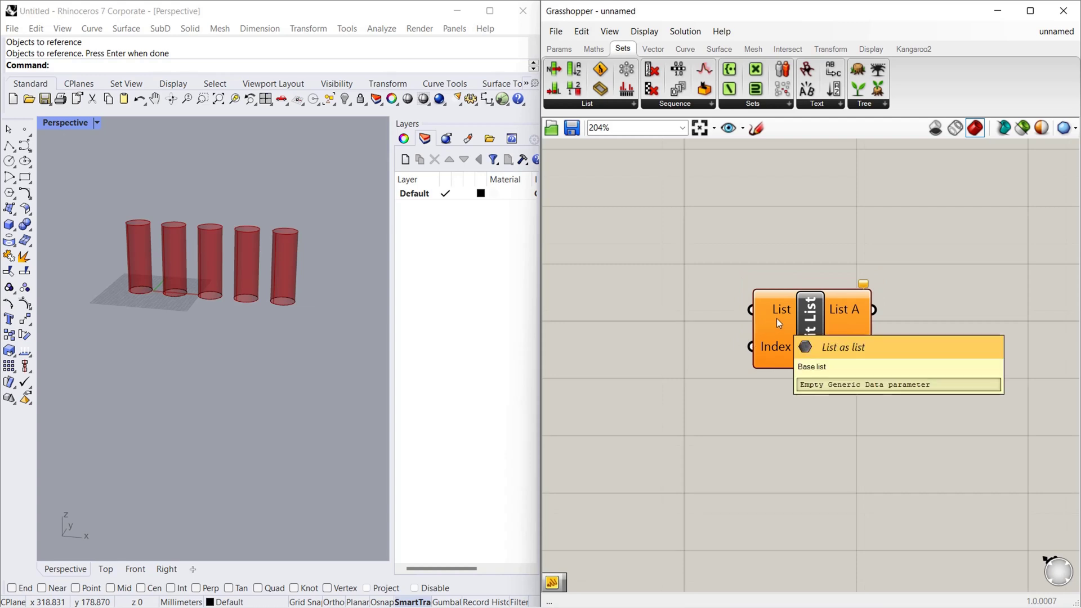
Connect the Geometry parameter to the List input of the Split List component.
click(519, 270)
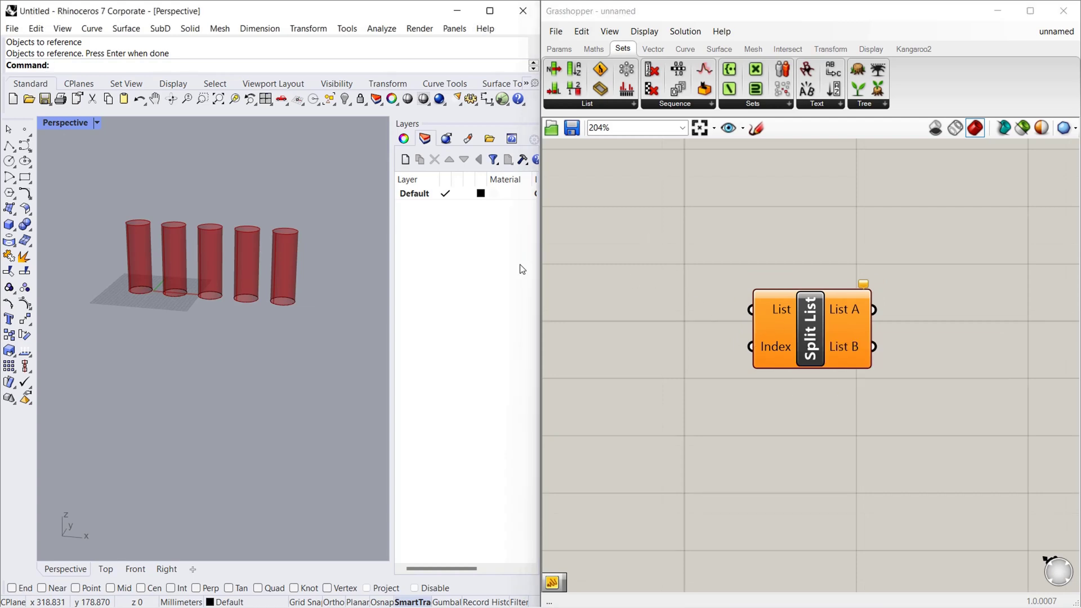
scroll(733, 317, down, 1)
scroll(778, 313, down, 5)
scroll(761, 191, up, 2)
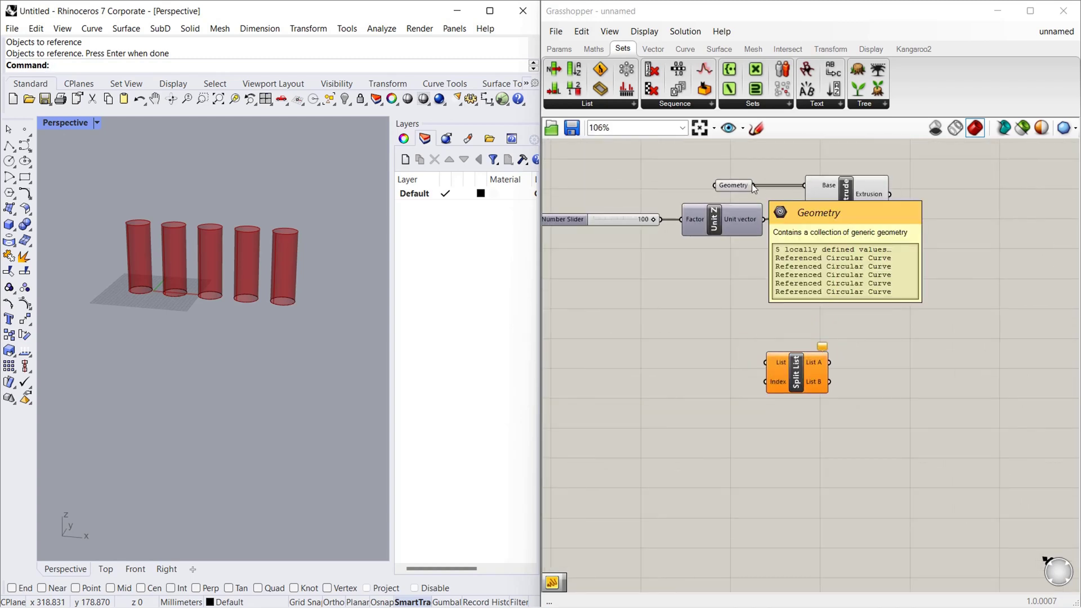
drag(752, 185, 768, 369)
scroll(771, 414, up, 2)
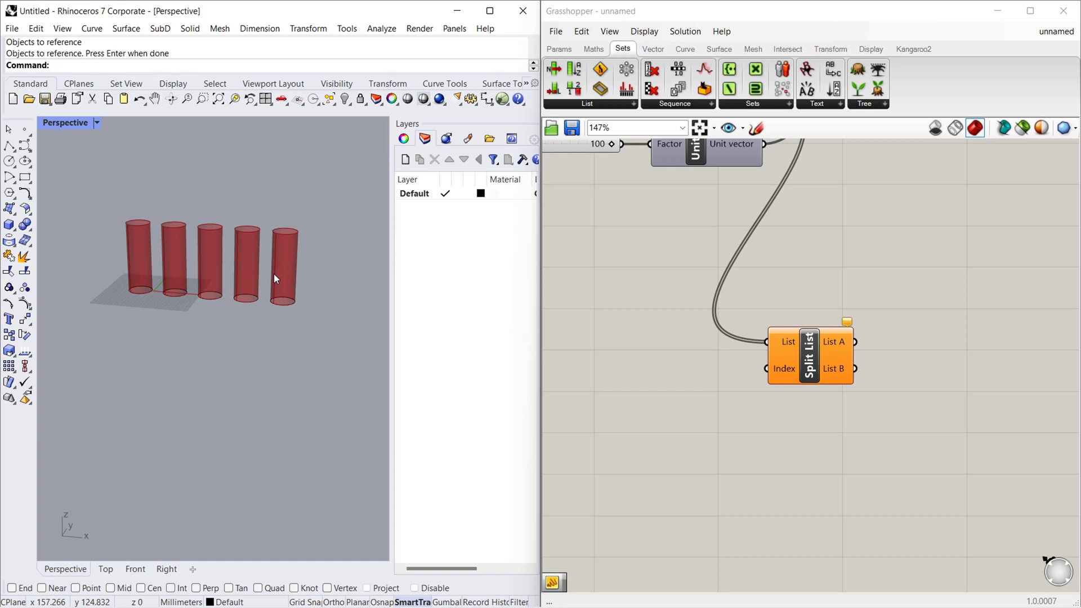
Add a number slider set to 3 and connect it to the Index input of Split List.
double_click(672, 374)
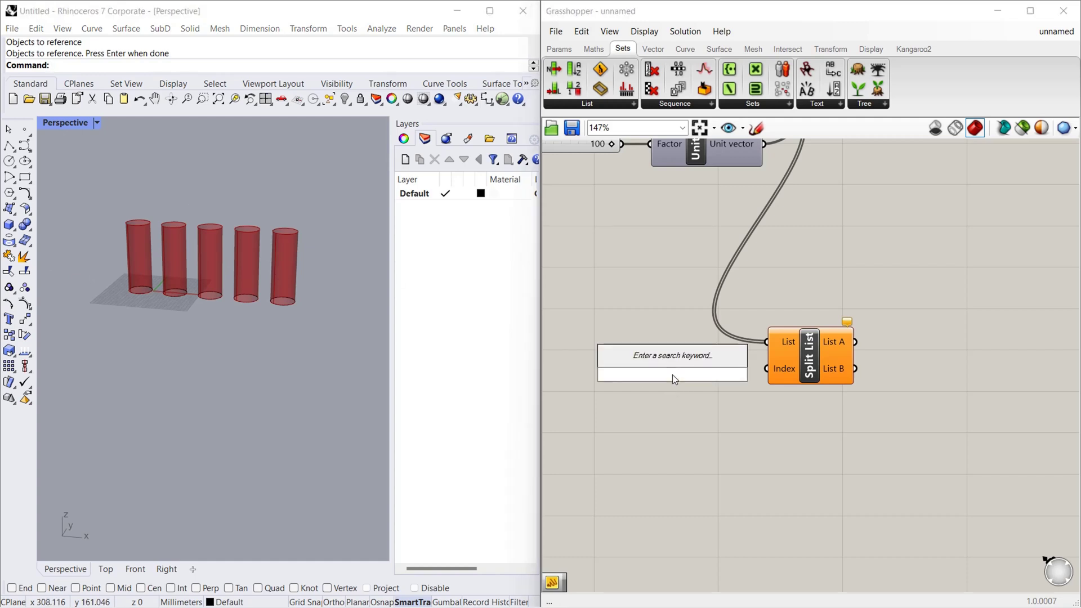
text(Number Slider)
key(Return)
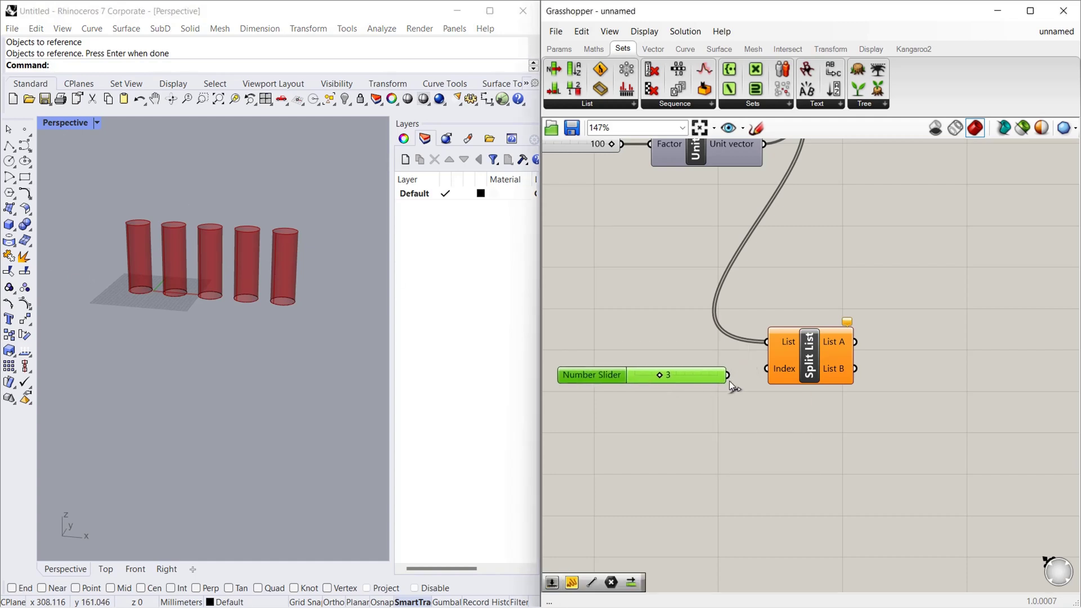
drag(727, 375, 766, 369)
scroll(746, 360, down, 2)
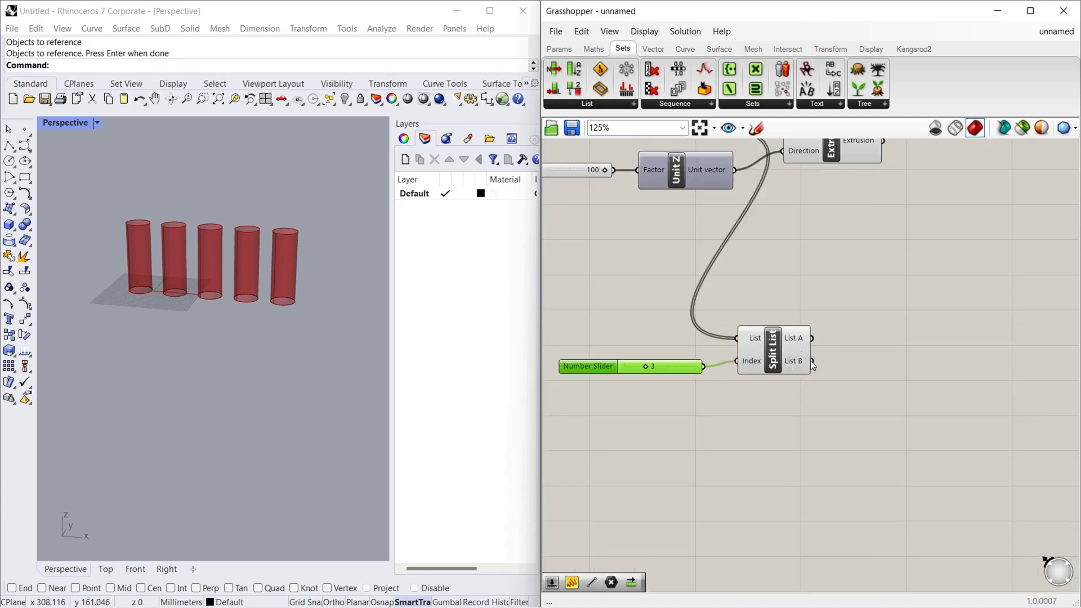
scroll(742, 367, down, 2)
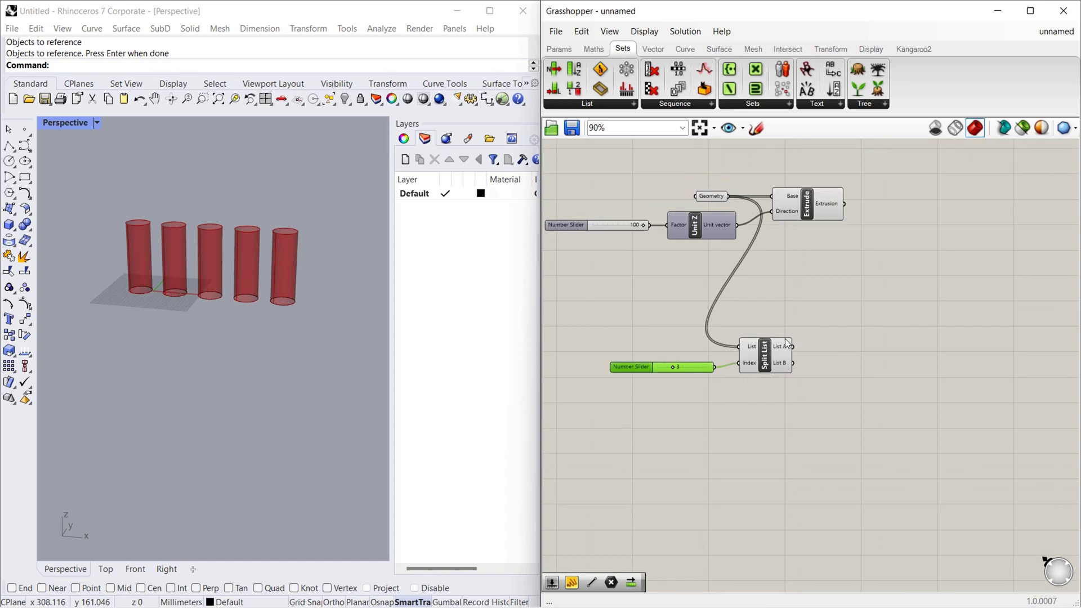
Add a panel fed by the Geometry parameter and enlarge it to show the whole list of circles.
scroll(787, 344, down, 1)
scroll(943, 261, up, 1)
double_click(880, 260)
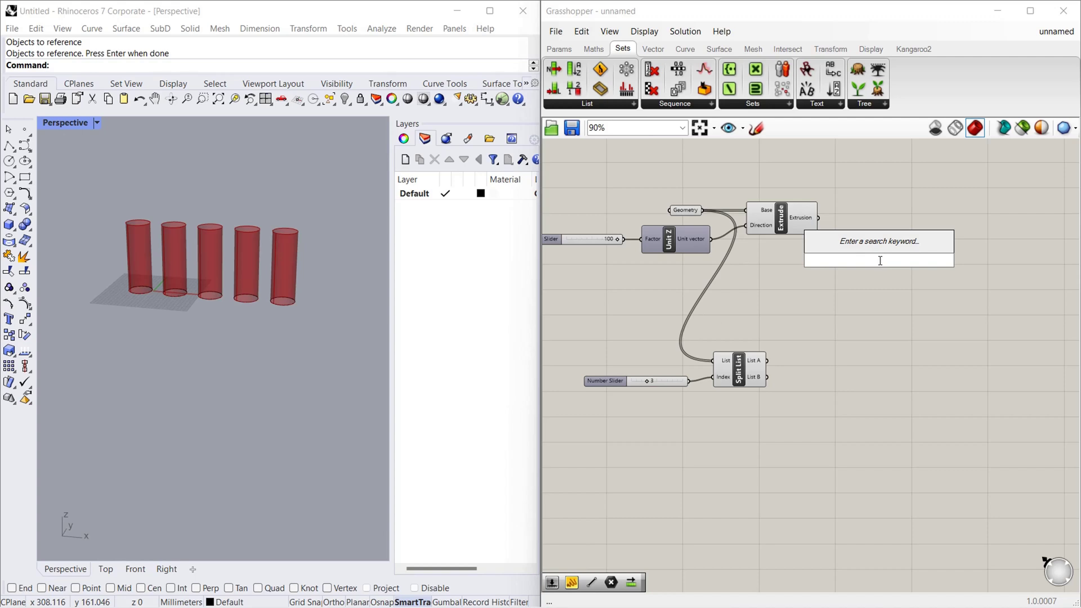
text(panel)
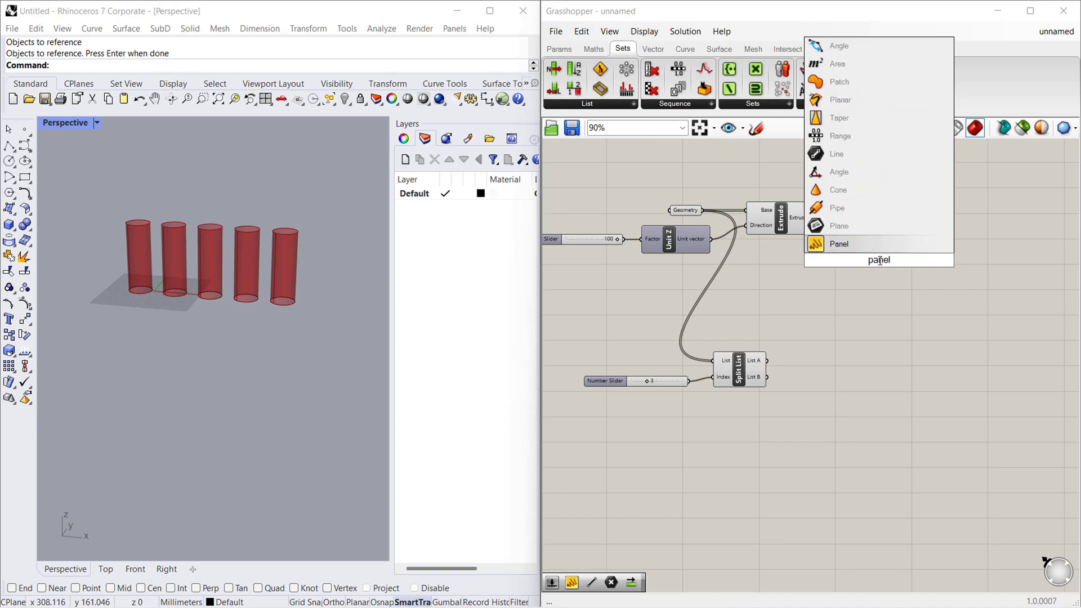
click(883, 245)
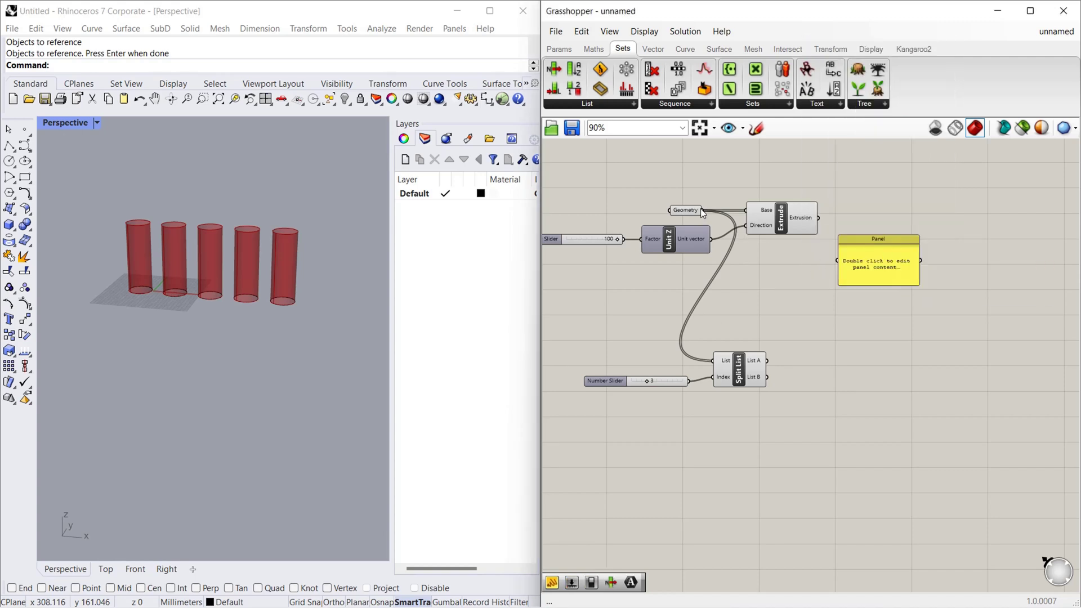
drag(702, 209, 838, 260)
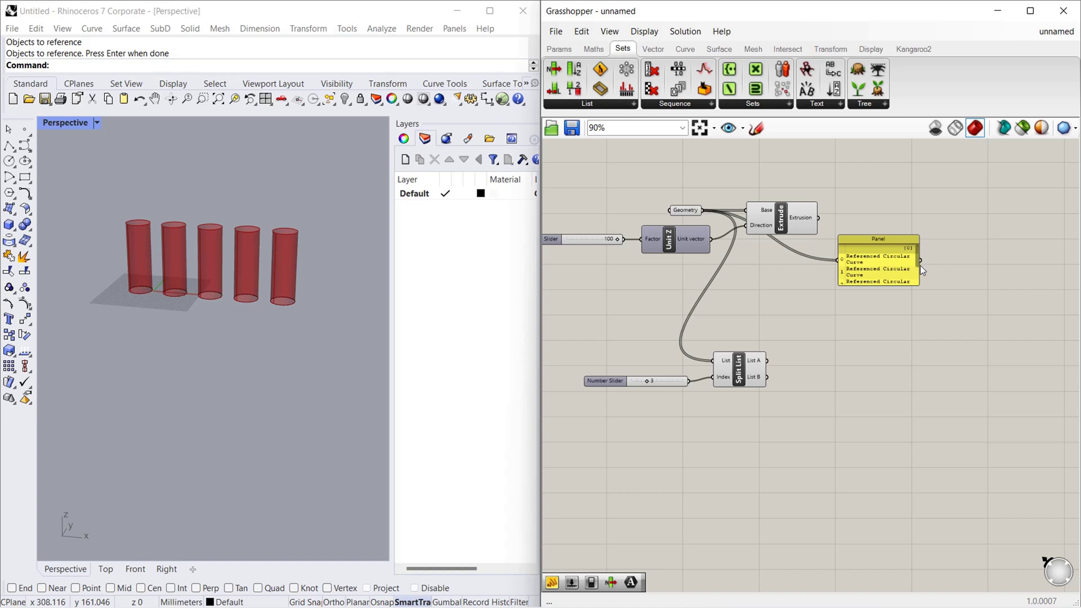
drag(920, 265, 899, 312)
scroll(898, 312, up, 3)
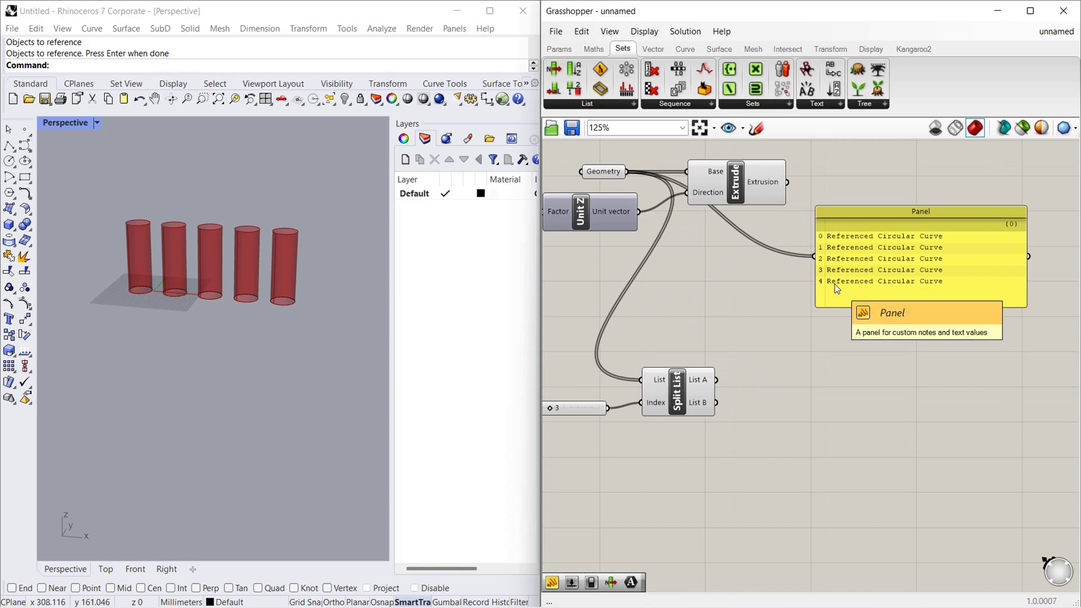
Duplicate the panel below the original and feed the copy from Split List's List A output instead.
scroll(835, 284, down, 1)
click(882, 226)
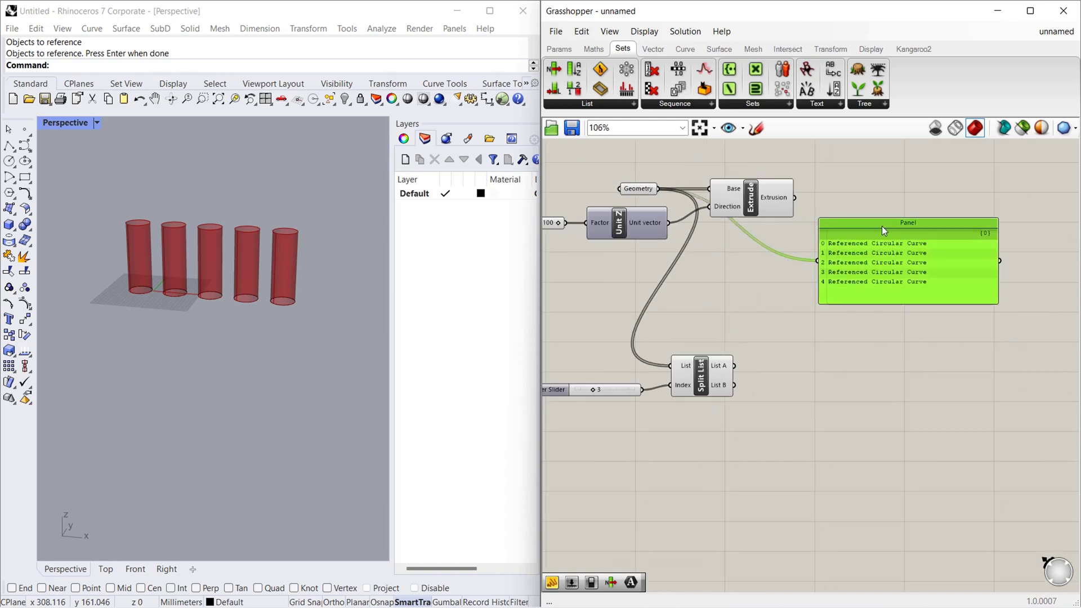
key(ctrl+c)
key(ctrl+v)
drag(883, 260, 879, 383)
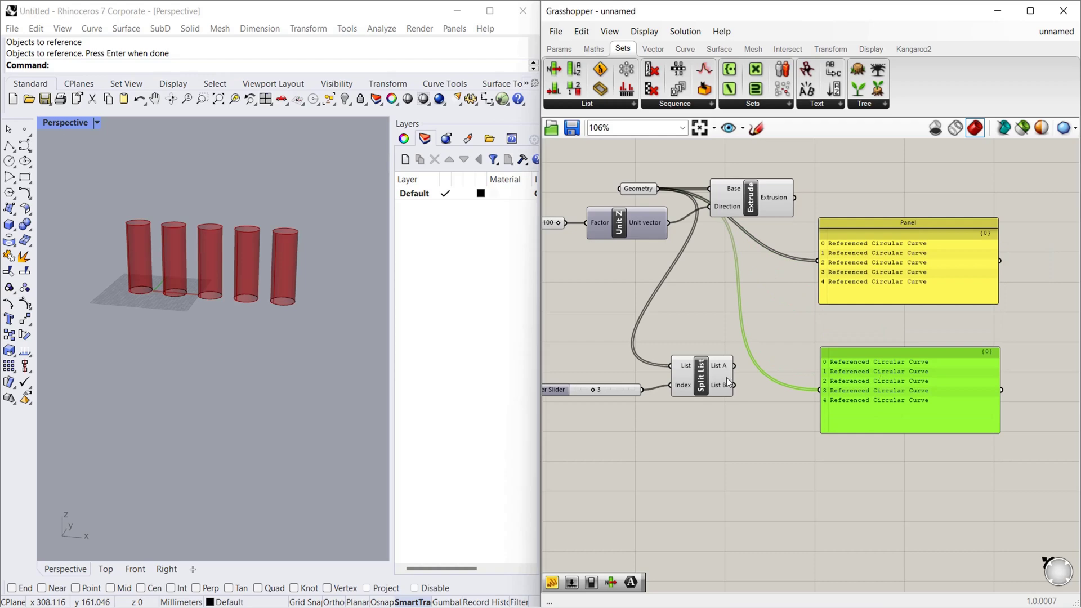
drag(735, 366, 823, 391)
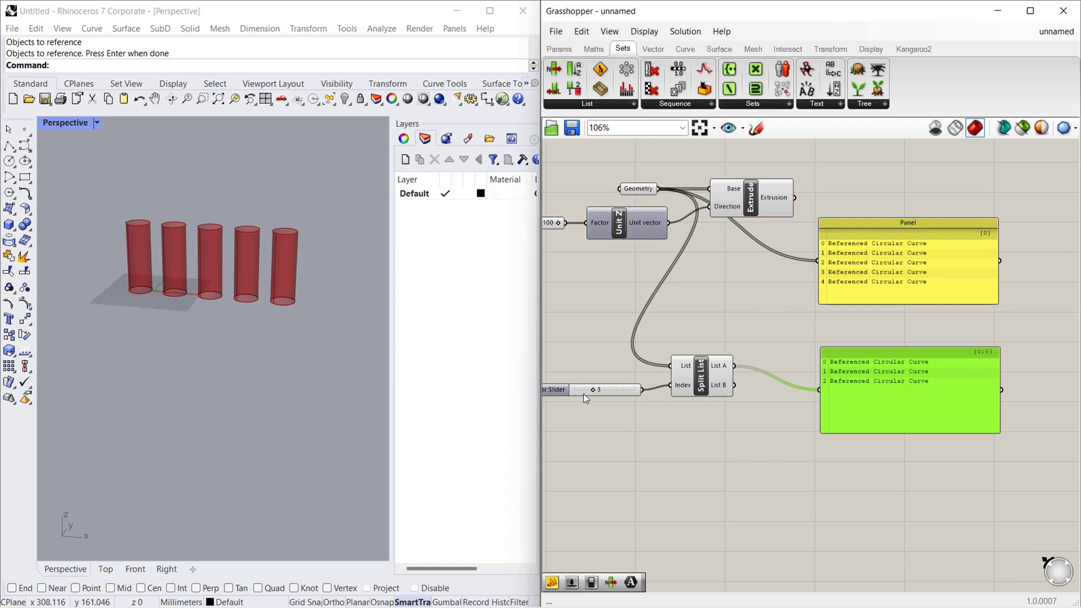
scroll(833, 394, up, 2)
scroll(842, 349, down, 2)
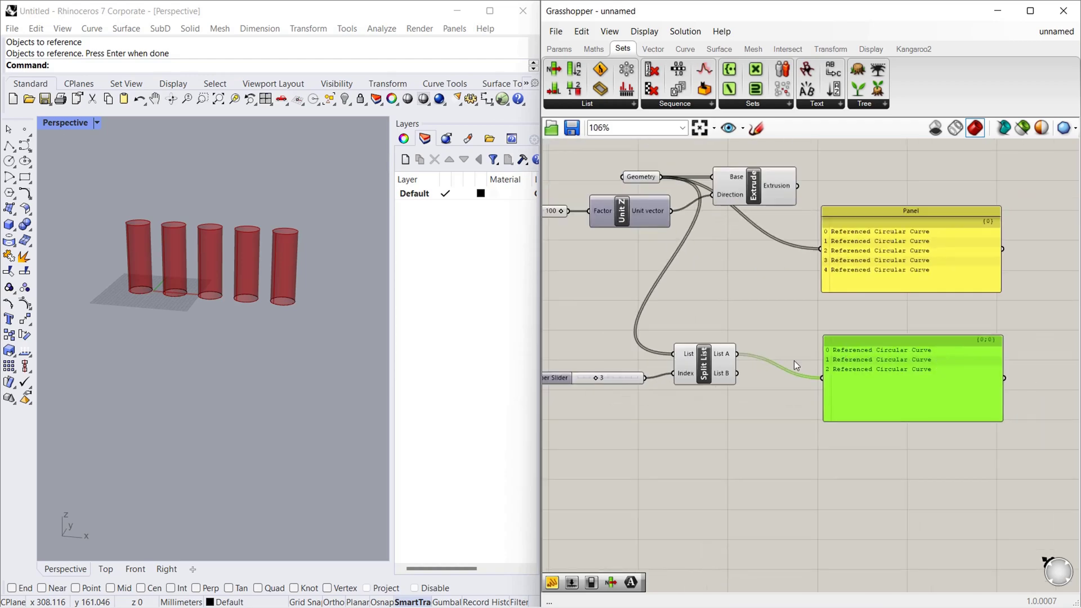
scroll(723, 363, down, 1)
scroll(626, 372, up, 1)
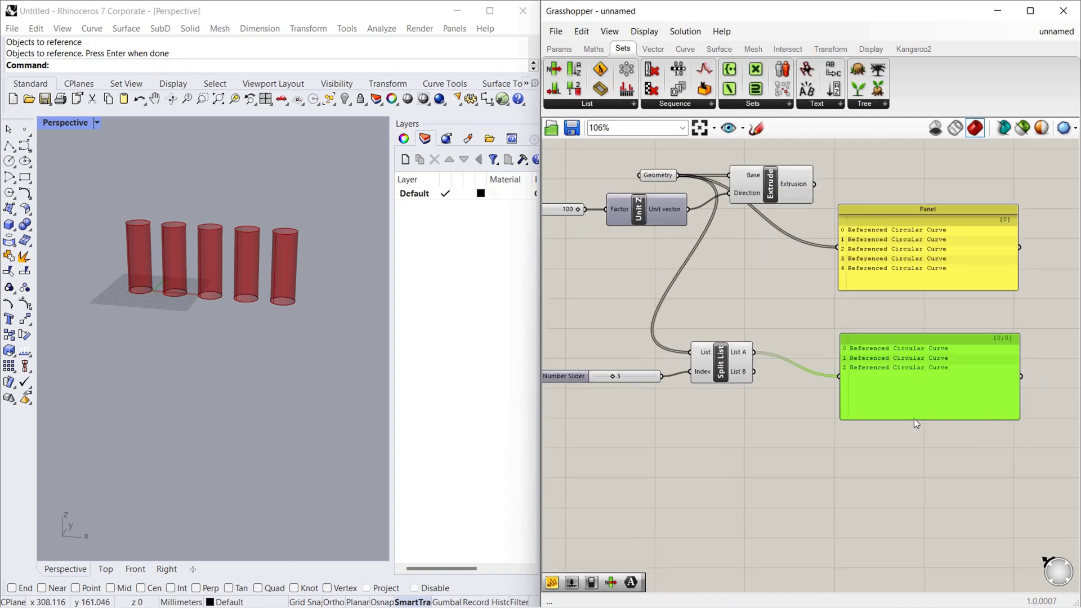
Shorten the List A panel, then duplicate it underneath and feed the copy from Split List's List B output.
drag(913, 419, 913, 389)
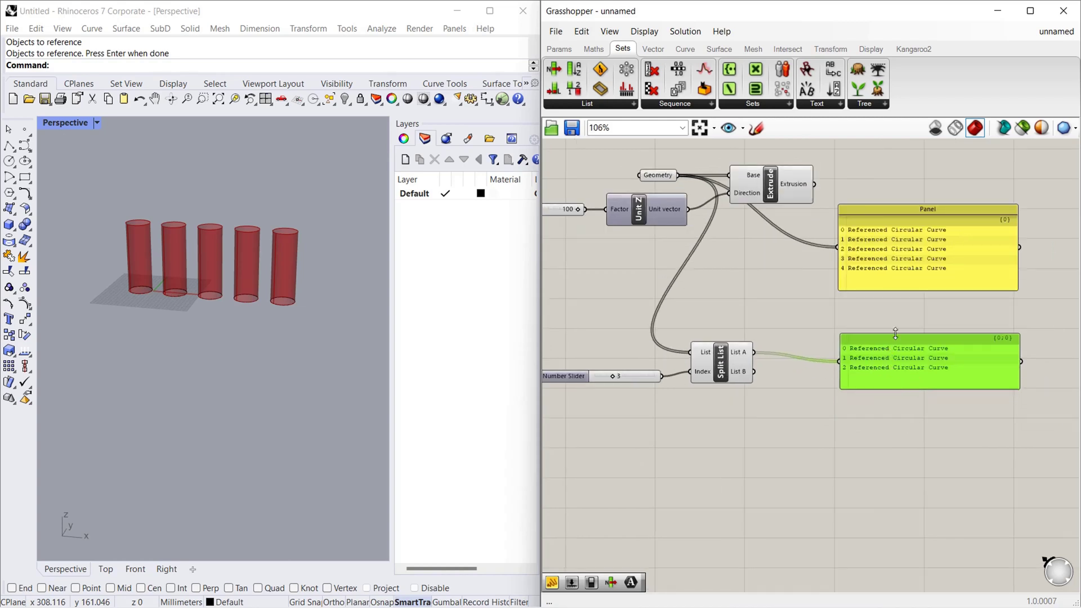
key(ctrl+c)
key(ctrl+v)
drag(891, 354, 895, 389)
drag(822, 403, 851, 410)
drag(910, 387, 902, 427)
scroll(822, 401, down, 2)
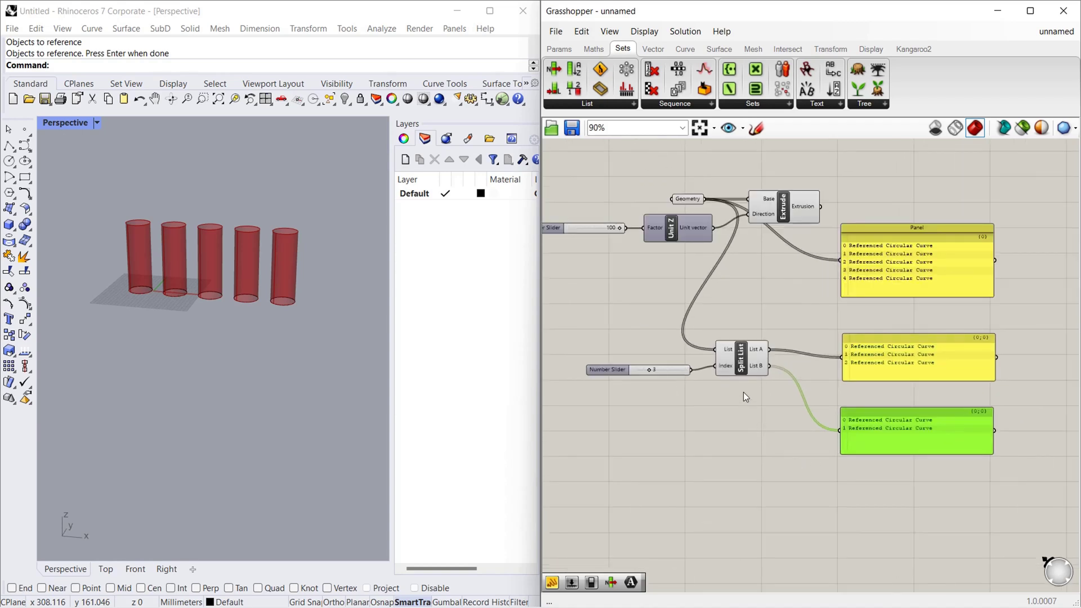
Delete all three panels from the canvas.
click(383, 376)
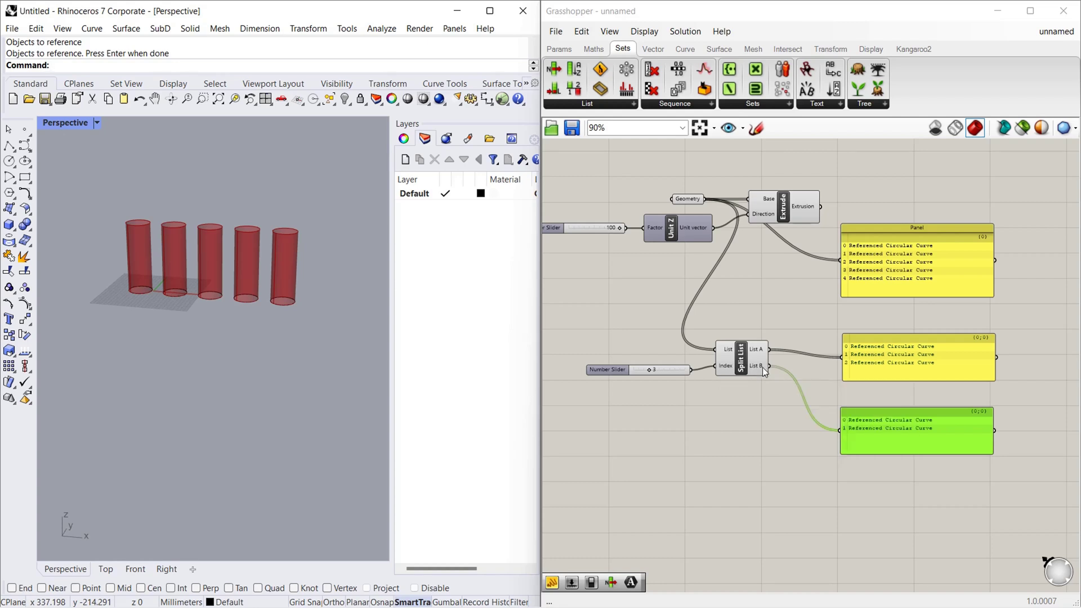
click(733, 441)
scroll(733, 441, down, 2)
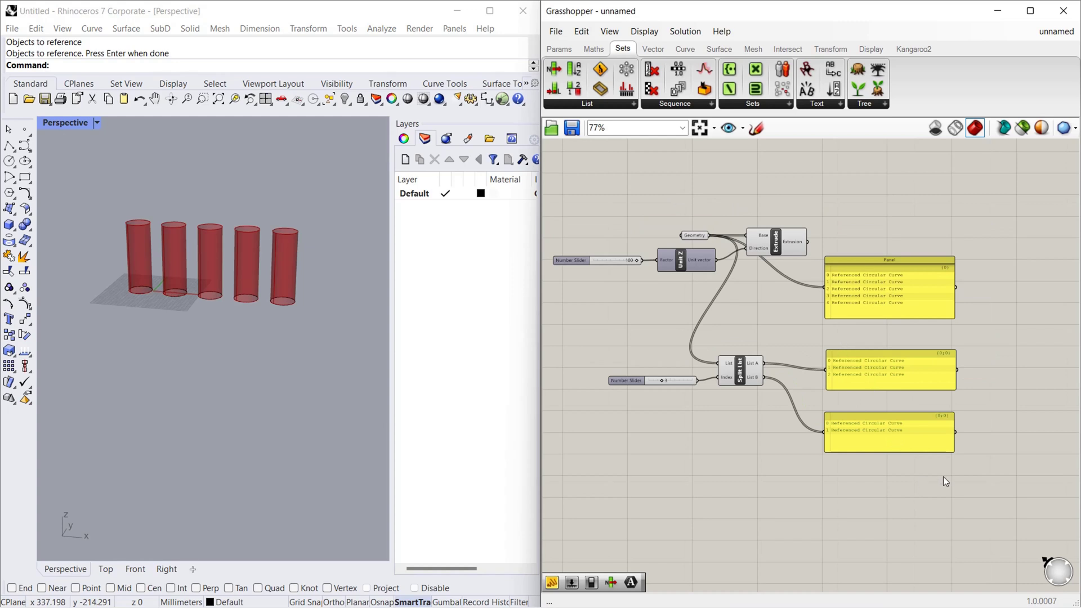
drag(928, 479, 842, 293)
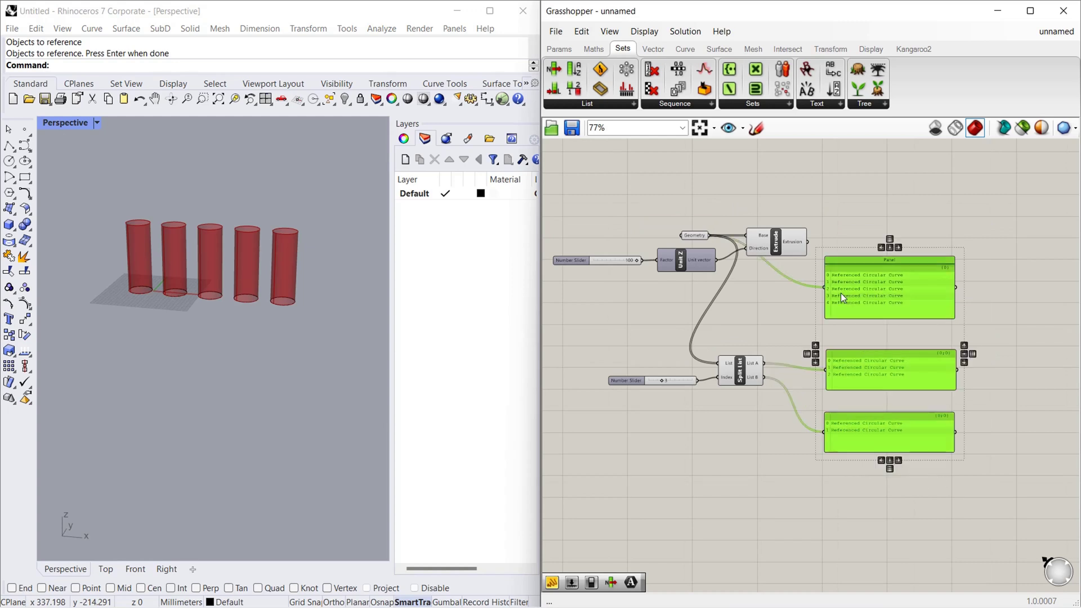
key(Delete)
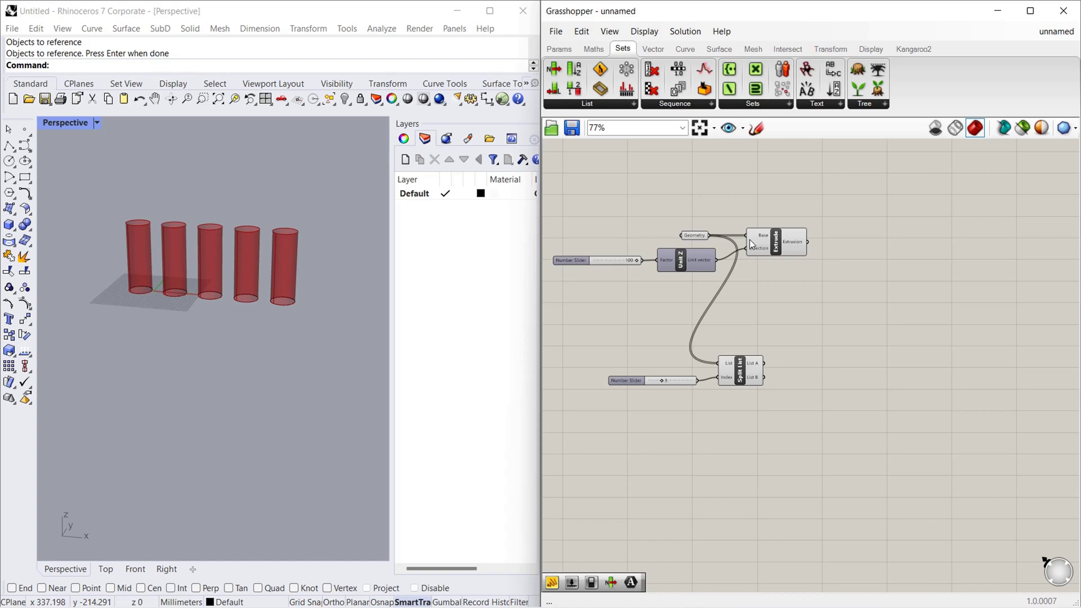
Disconnect the Geometry parameter from the Extrude component's Base input.
scroll(758, 241, up, 2)
right_click(764, 236)
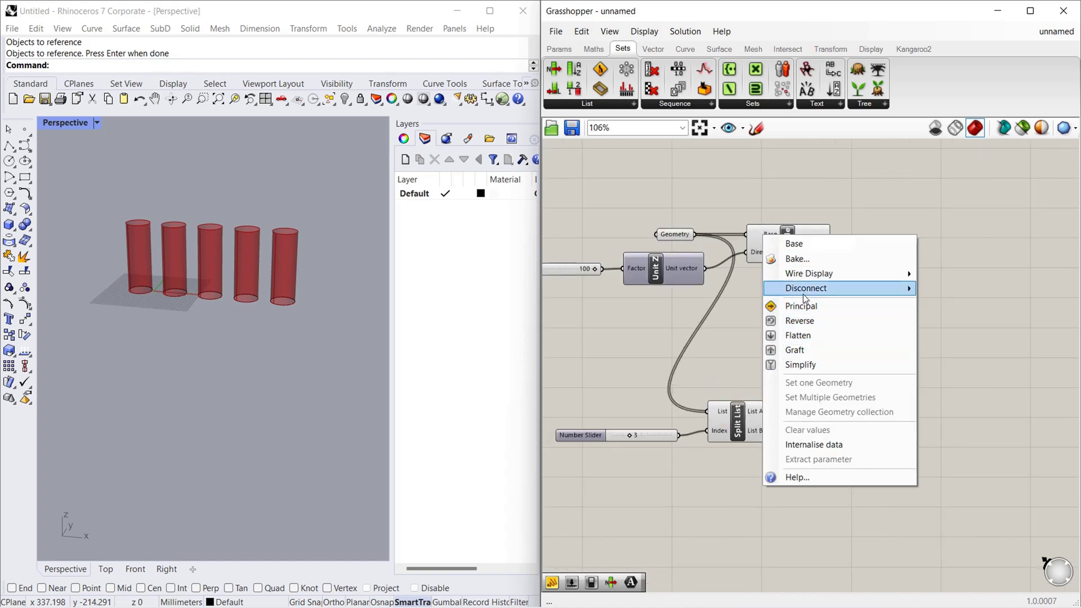
mouse_move(805, 289)
click(958, 294)
scroll(695, 267, down, 2)
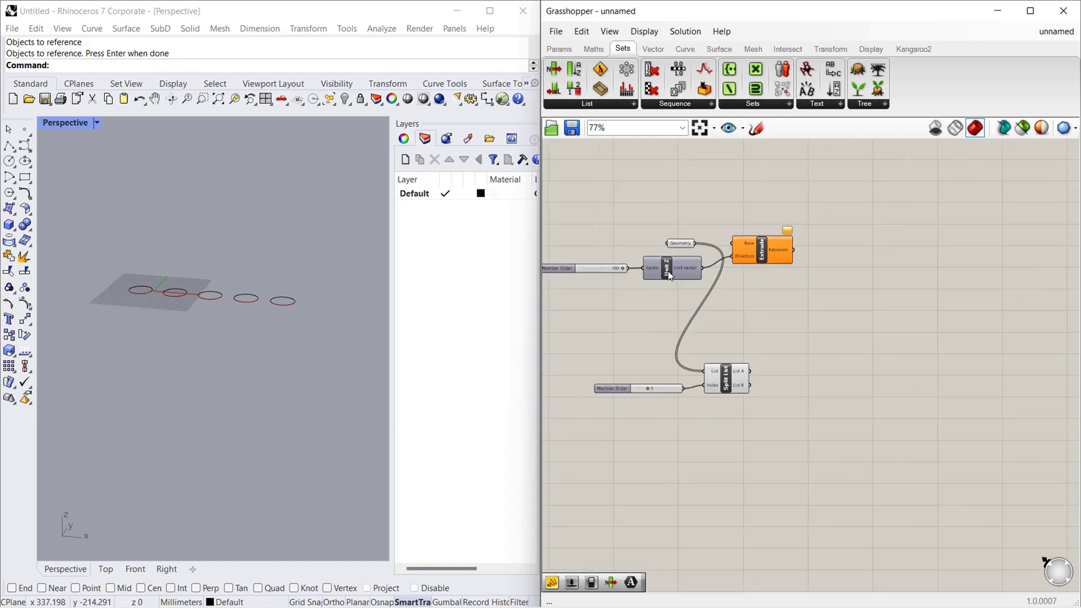
Move the 100 slider, Unit Z and Extrude together to the output side of Split List, and connect List A to Extrude's Base input.
click(652, 270)
key(ctrl+Left)
shift+click(761, 255)
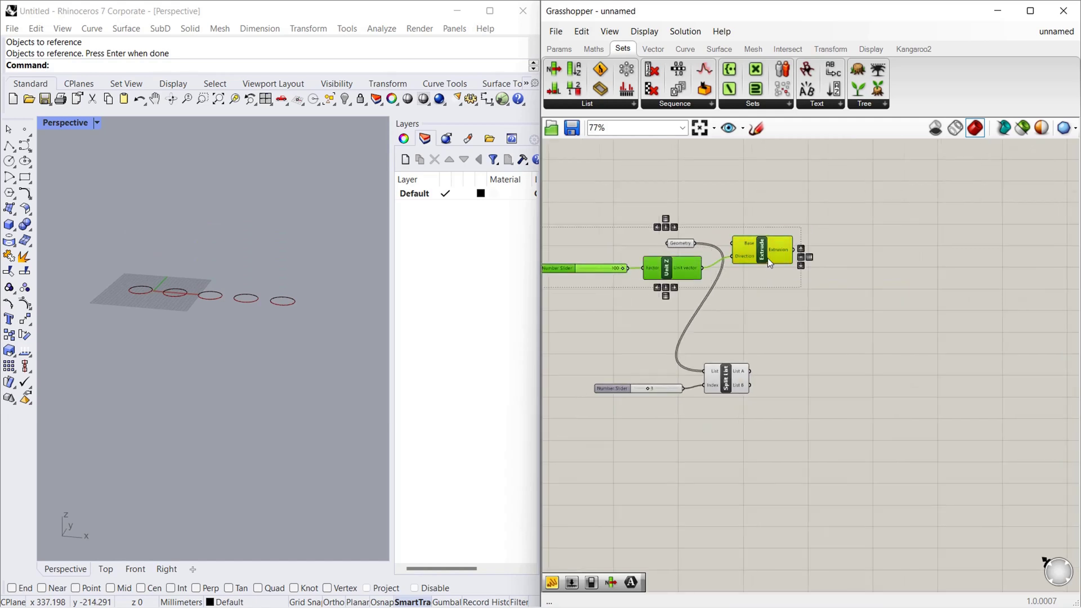
drag(761, 255, 972, 240)
scroll(874, 412, up, 3)
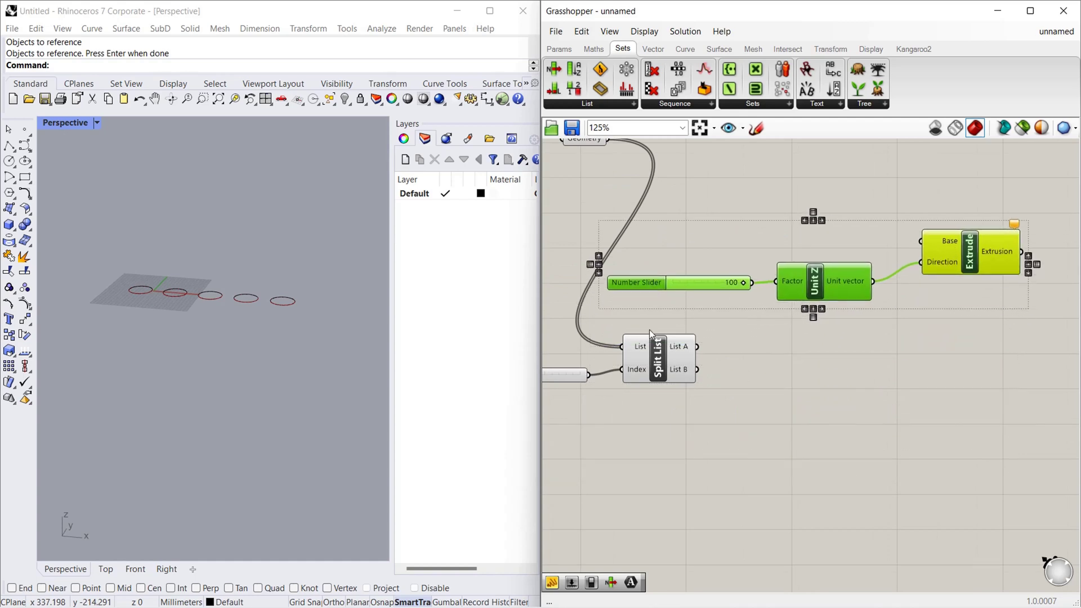
click(735, 360)
drag(697, 346, 921, 241)
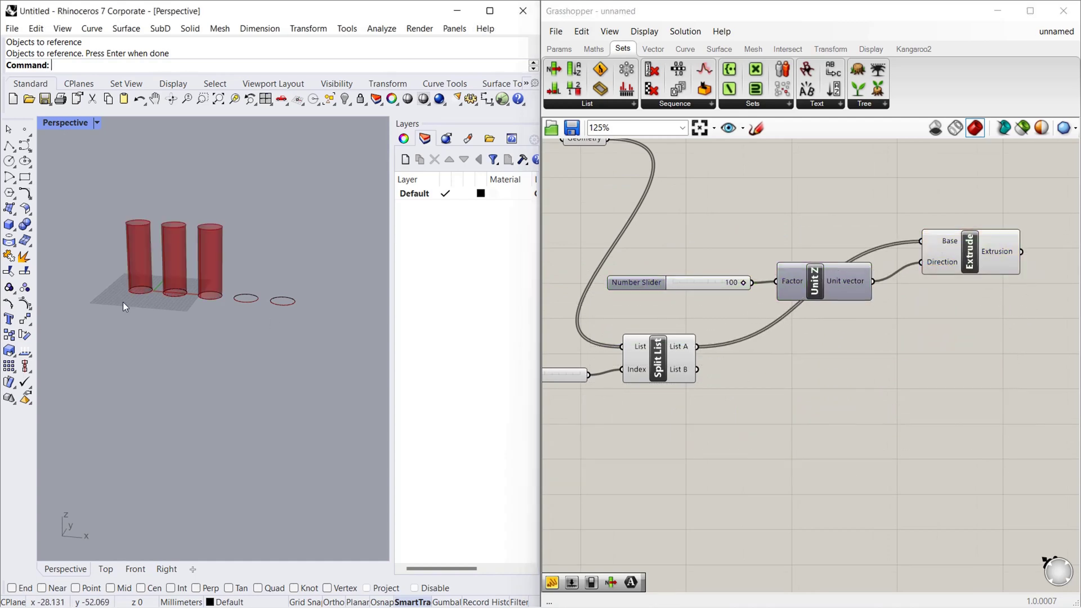
Duplicate the slider, Unit Z and Extrude below the originals, and replace the copied Extrude's Base source with List B.
click(717, 282)
shift+click(842, 284)
shift+click(945, 262)
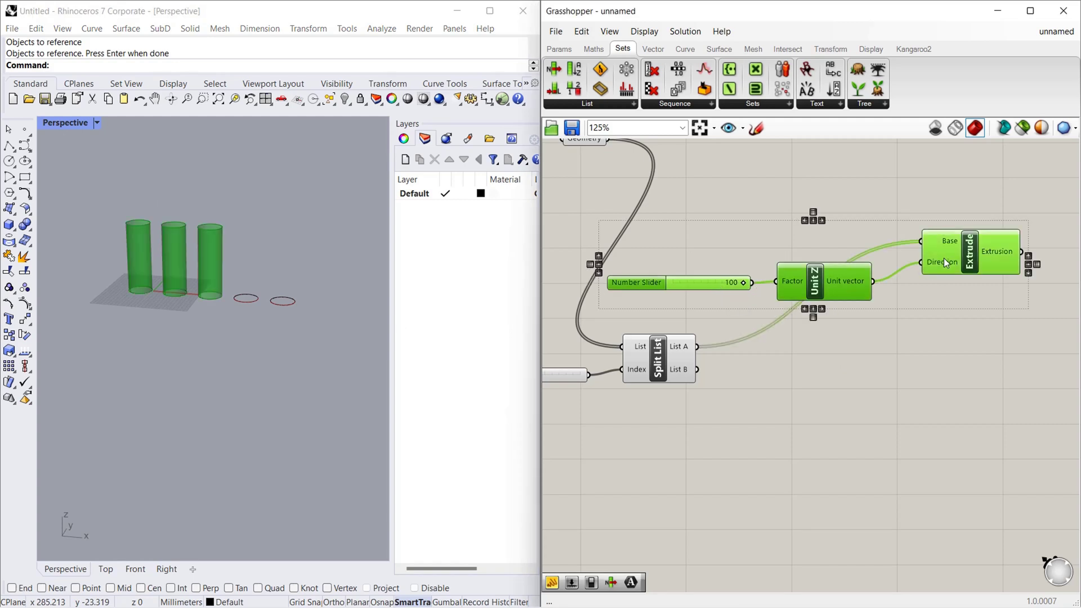
key(ctrl+c)
key(ctrl+v)
drag(974, 271, 969, 436)
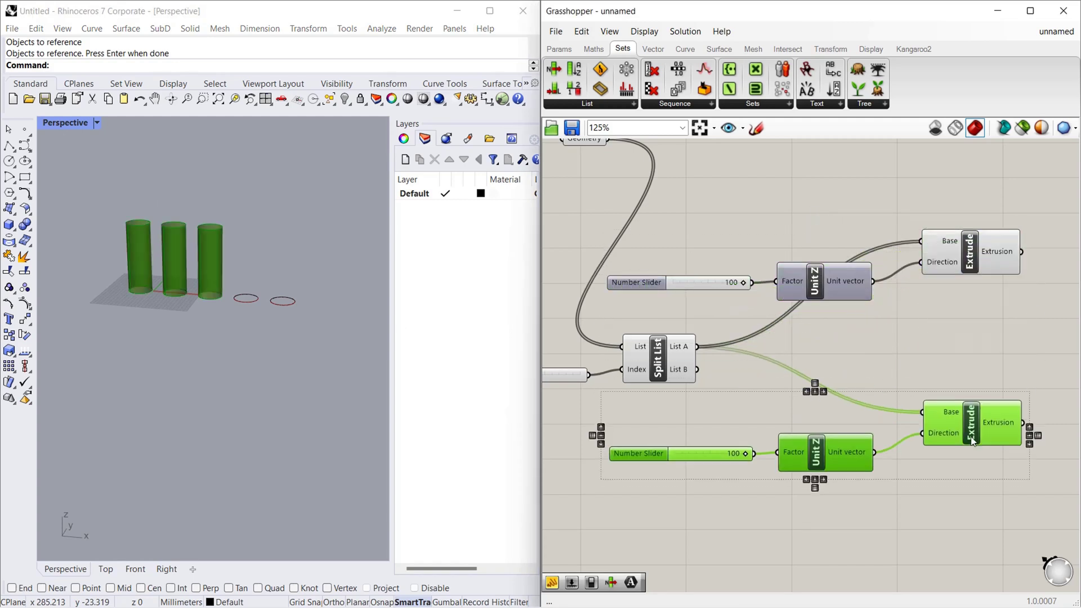
drag(696, 370, 923, 411)
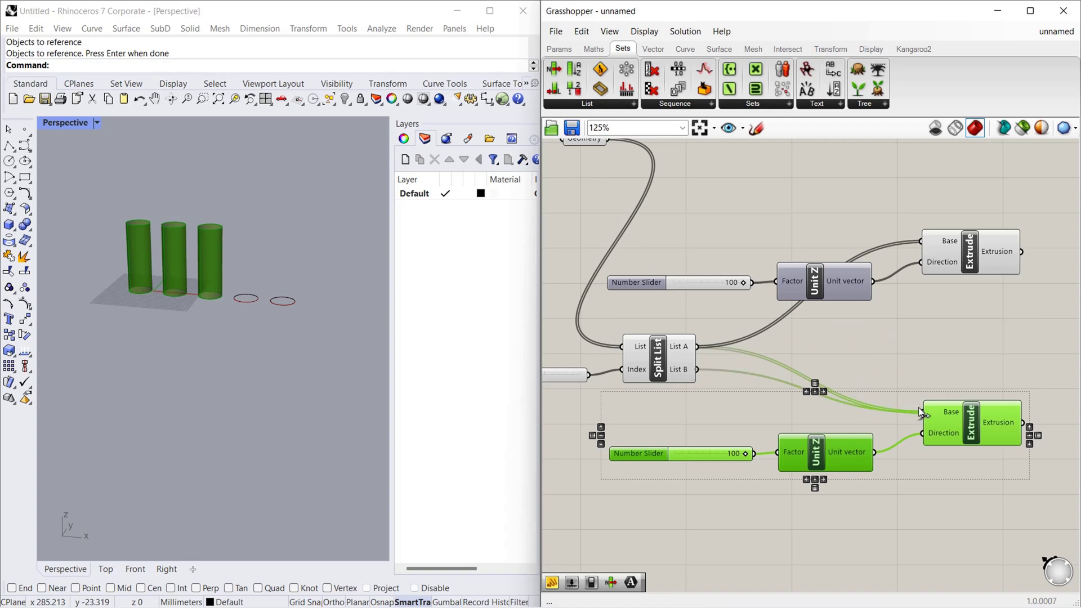
Set the duplicated number slider that drives the List B extrusion to 50.
double_click(721, 455)
text(50)
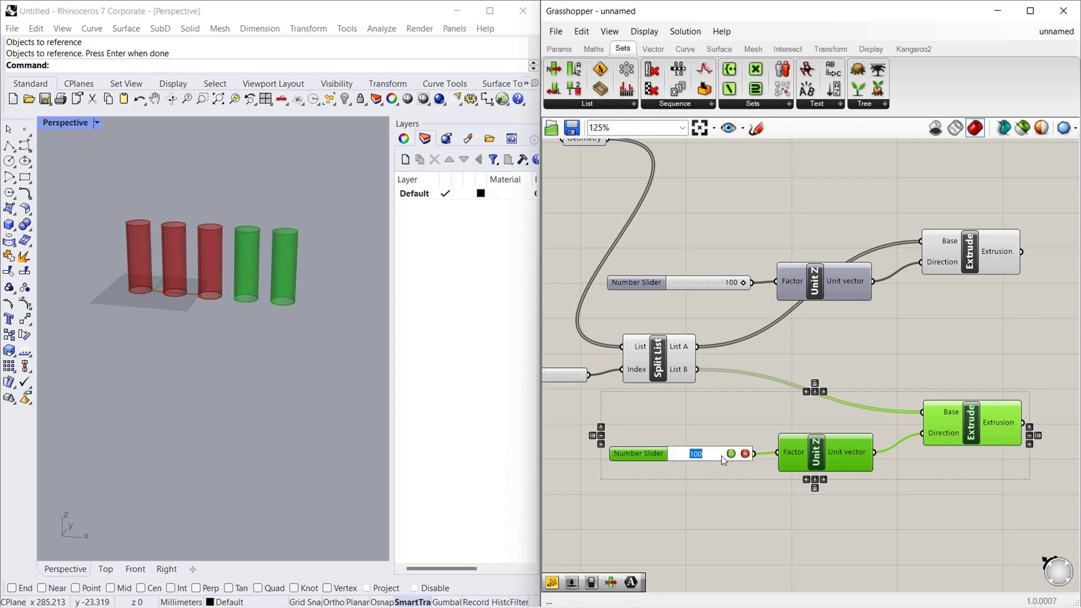
key(Return)
click(691, 510)
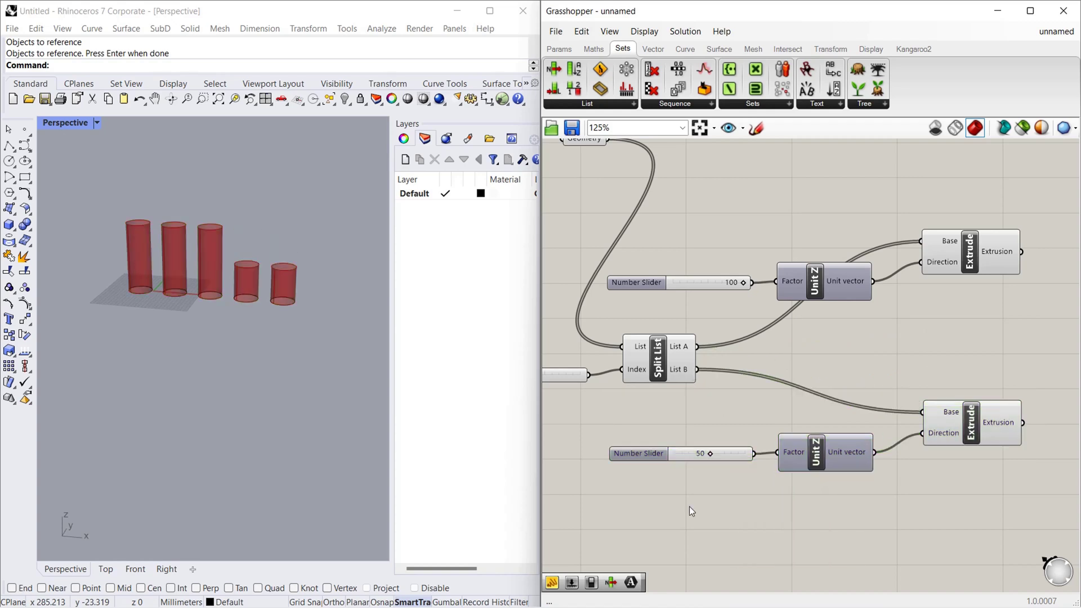
scroll(689, 506, down, 3)
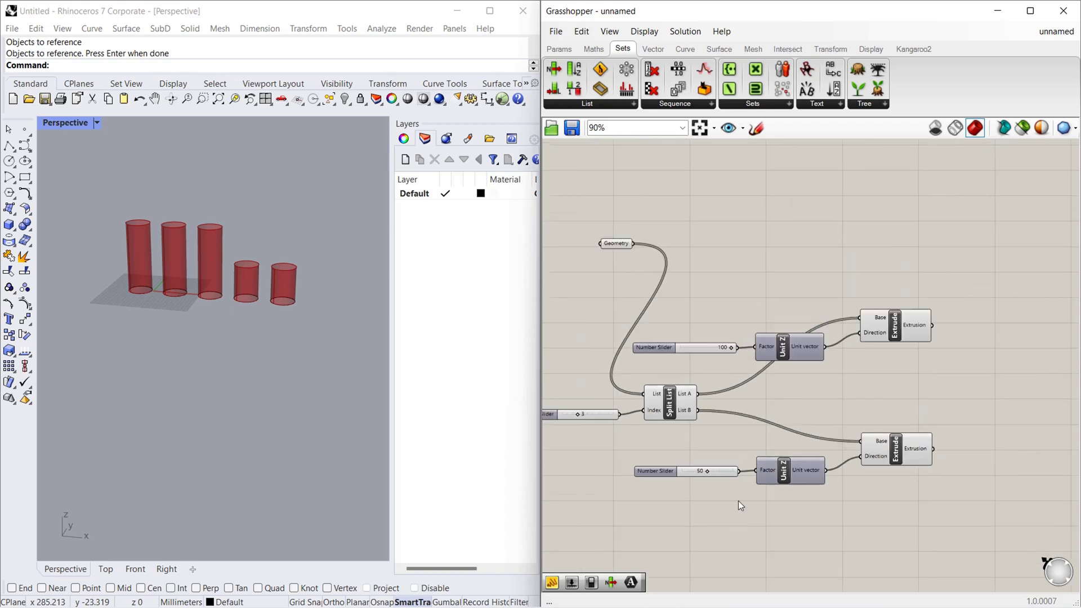